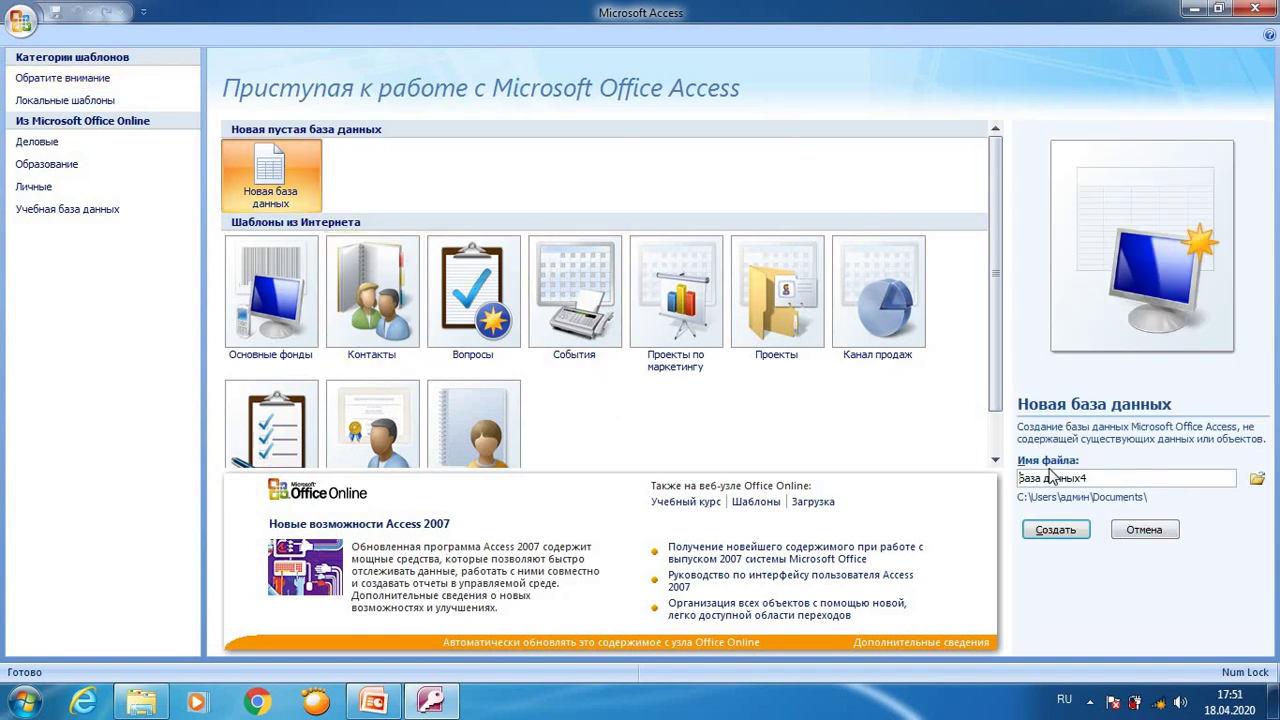
Step: Create the blank database База данных4 and start a new column in Таблица1's datasheet
click(1043, 530)
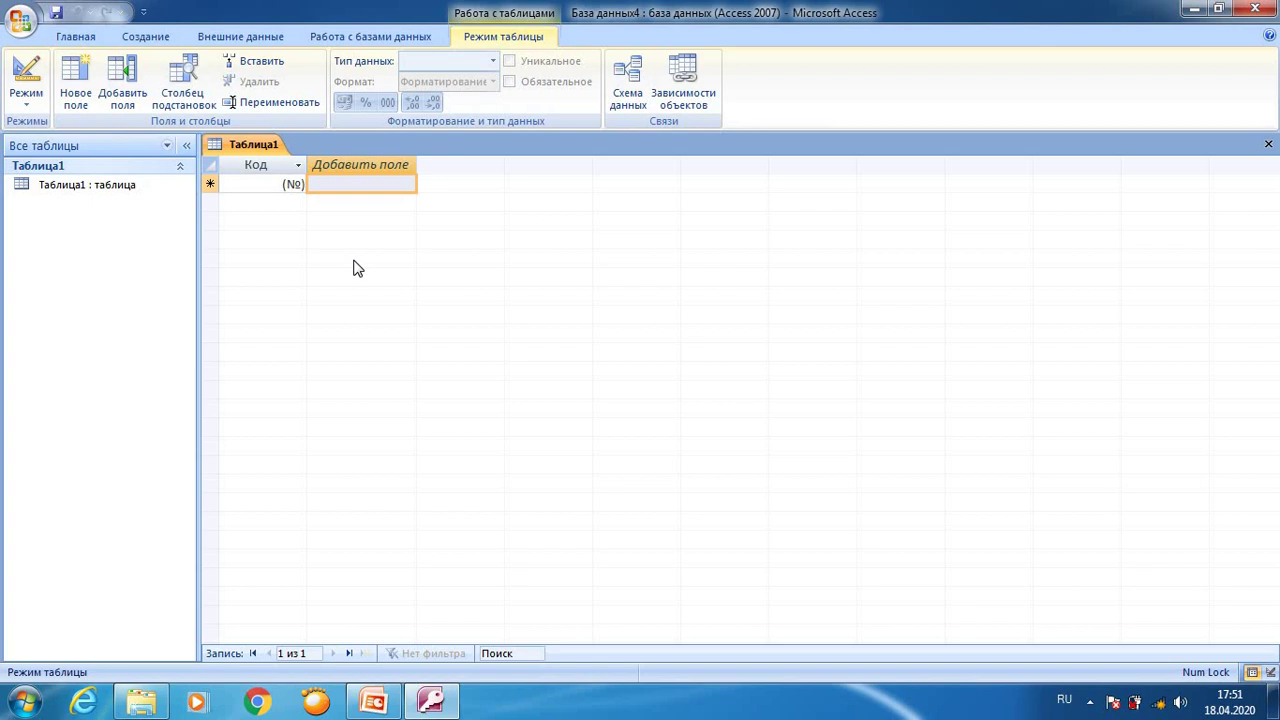
click(347, 183)
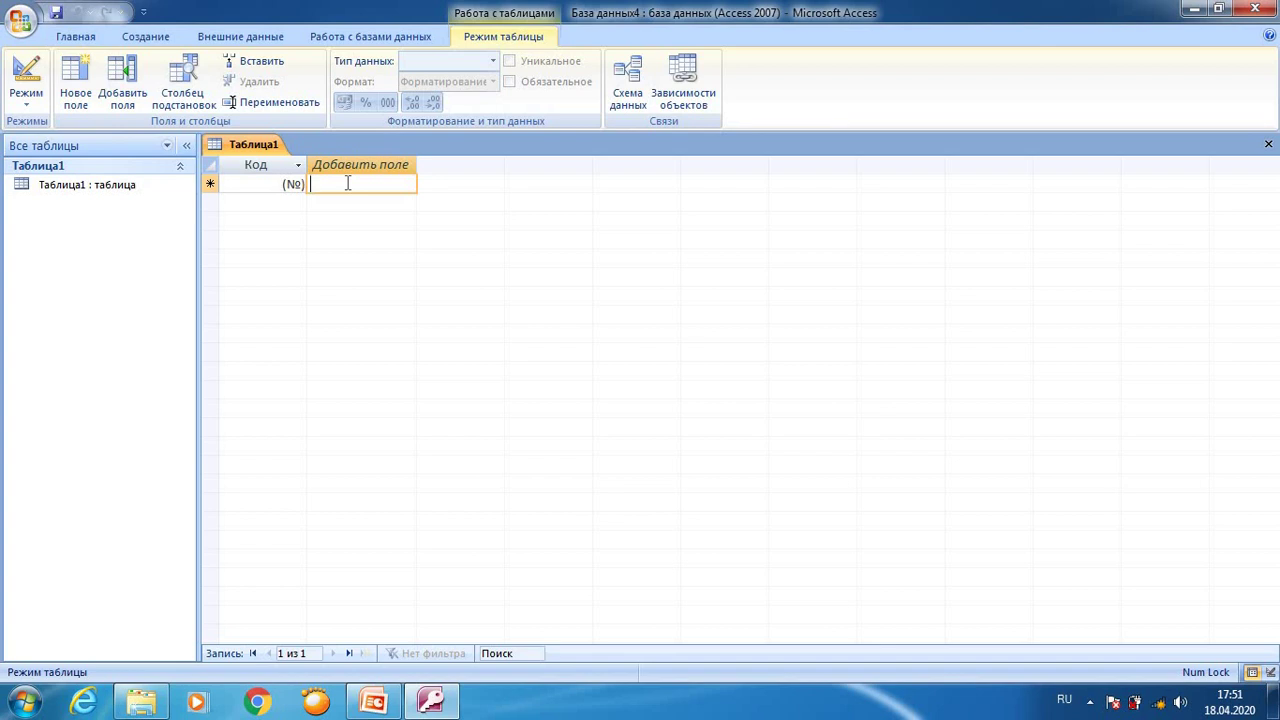
Step: Enter a surname for each of records 1 and 2 in a new Поле1 column
key(Tab)
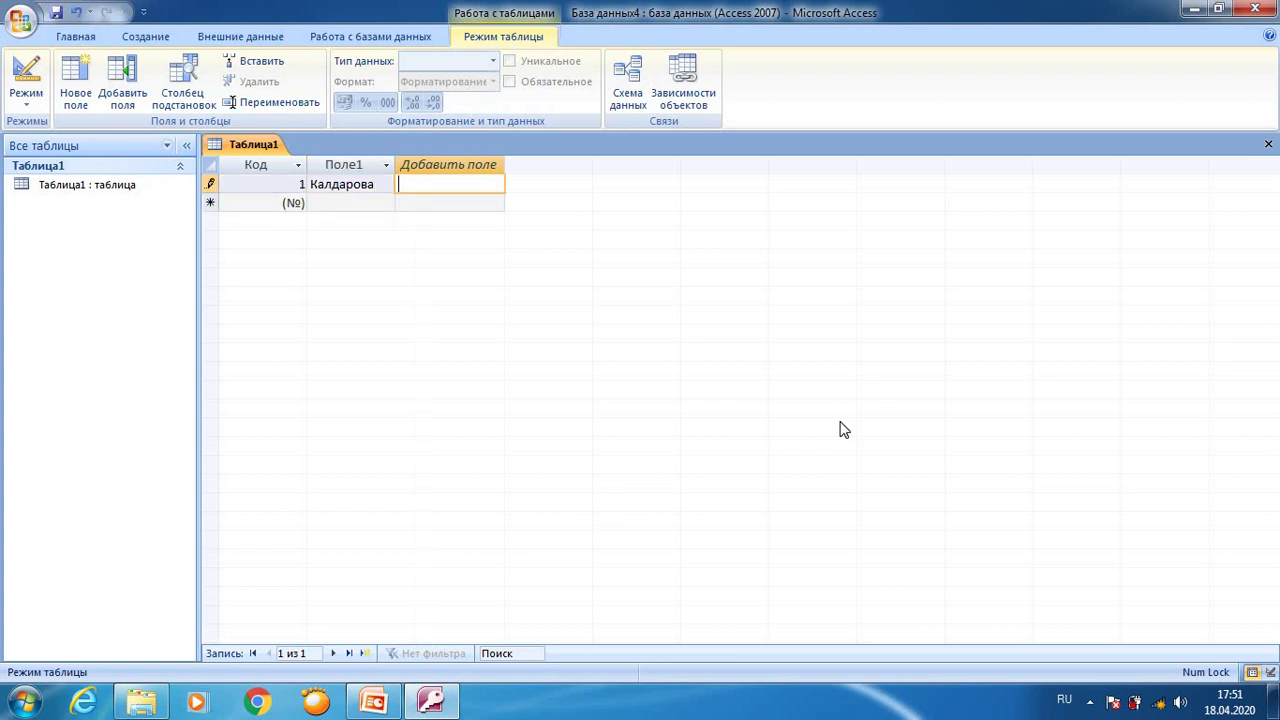
click(350, 202)
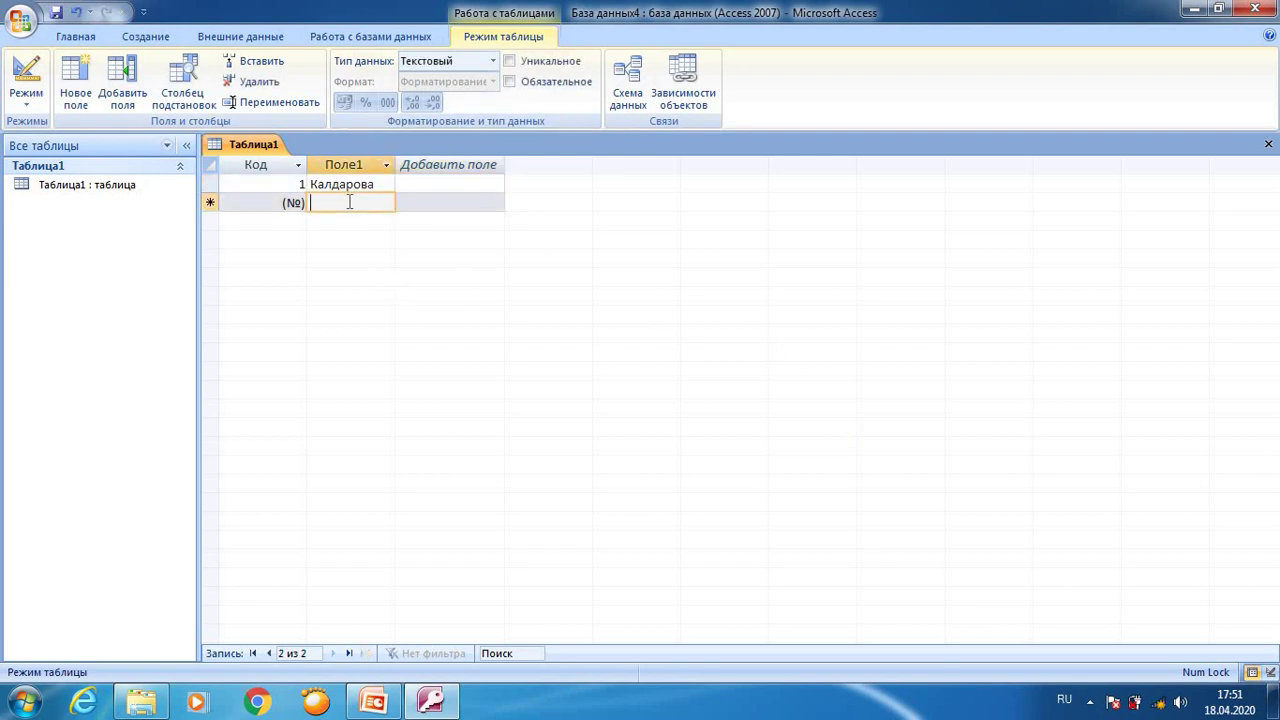
text(Алиева)
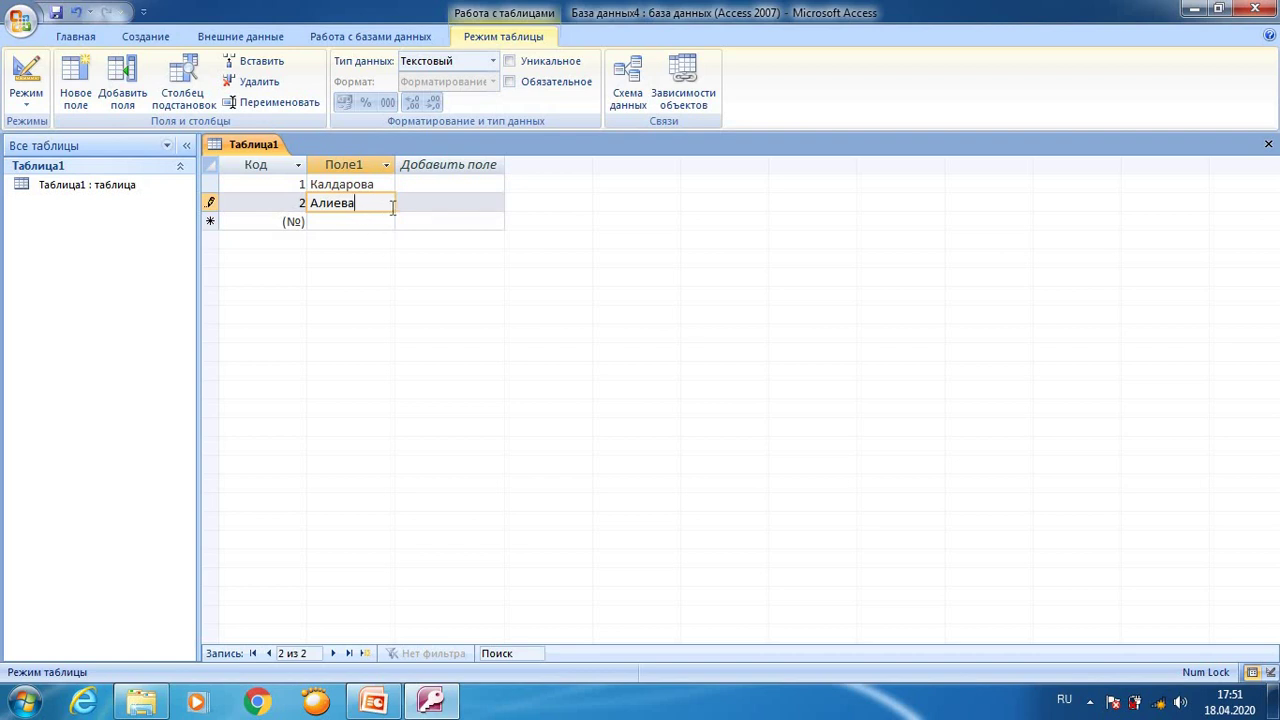
click(444, 186)
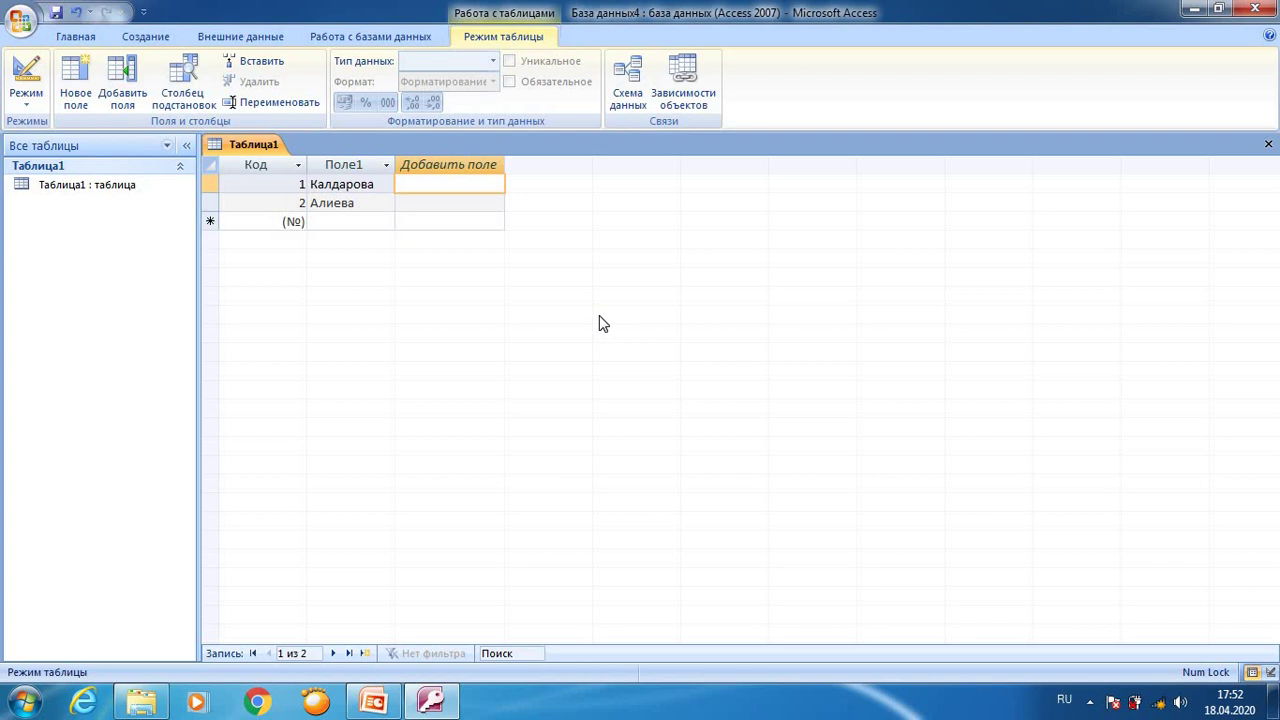
Step: Add record 1's first name, patronymic and birth date as new fields Поле2–Поле4
key(Tab)
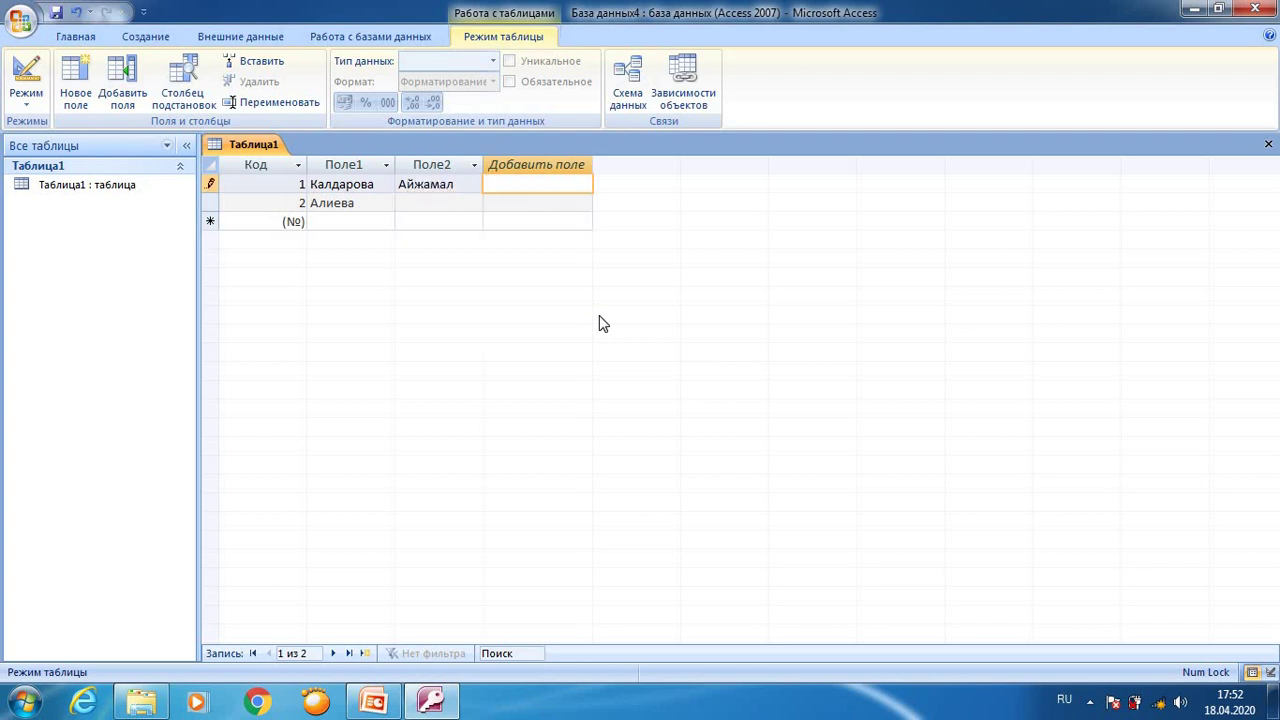
key(Tab)
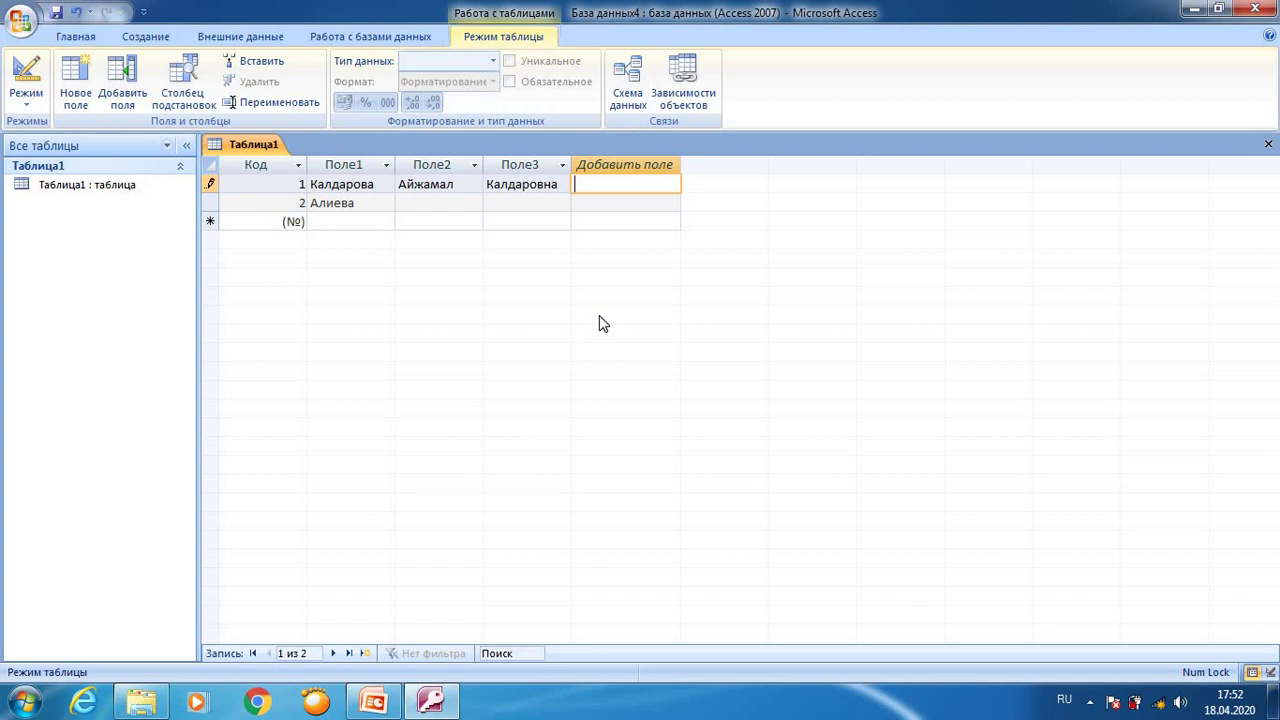
text(12.)
text(05.)
text(200.)
text(4.)
key(Tab)
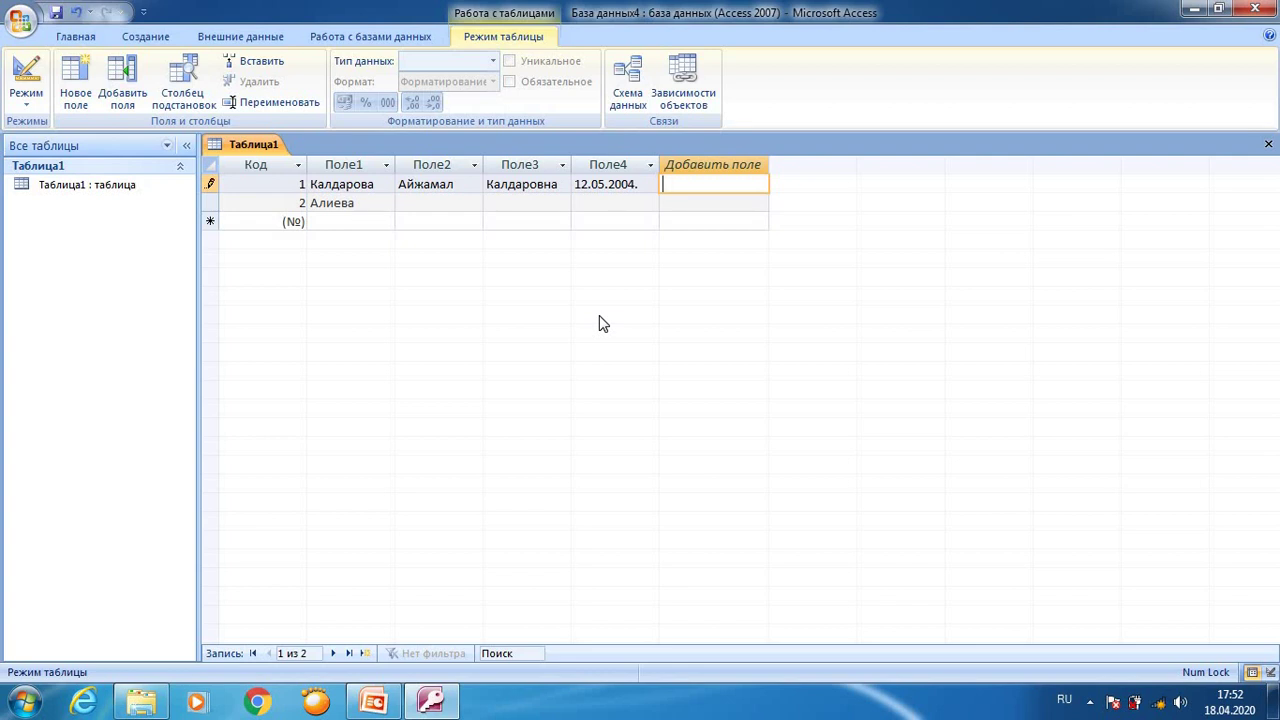
Step: Add record 1's street address and phone number as fields Поле5 and Поле6
key(Tab)
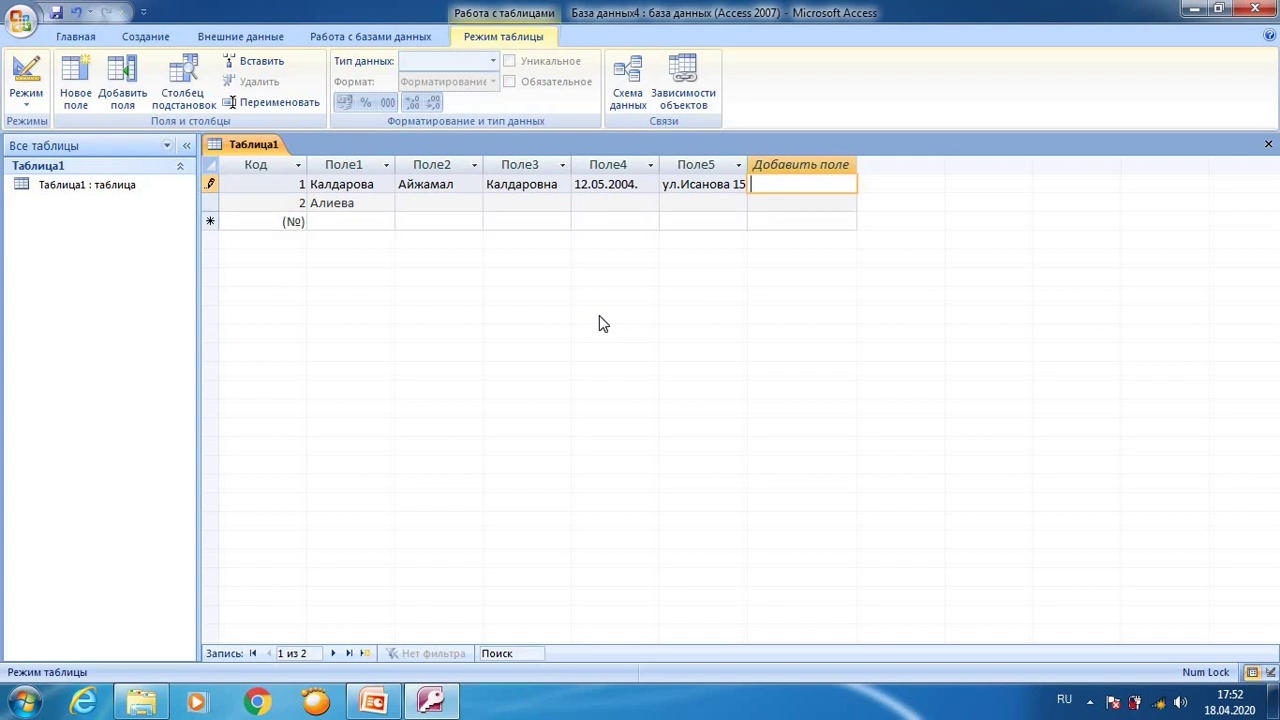
click(445, 198)
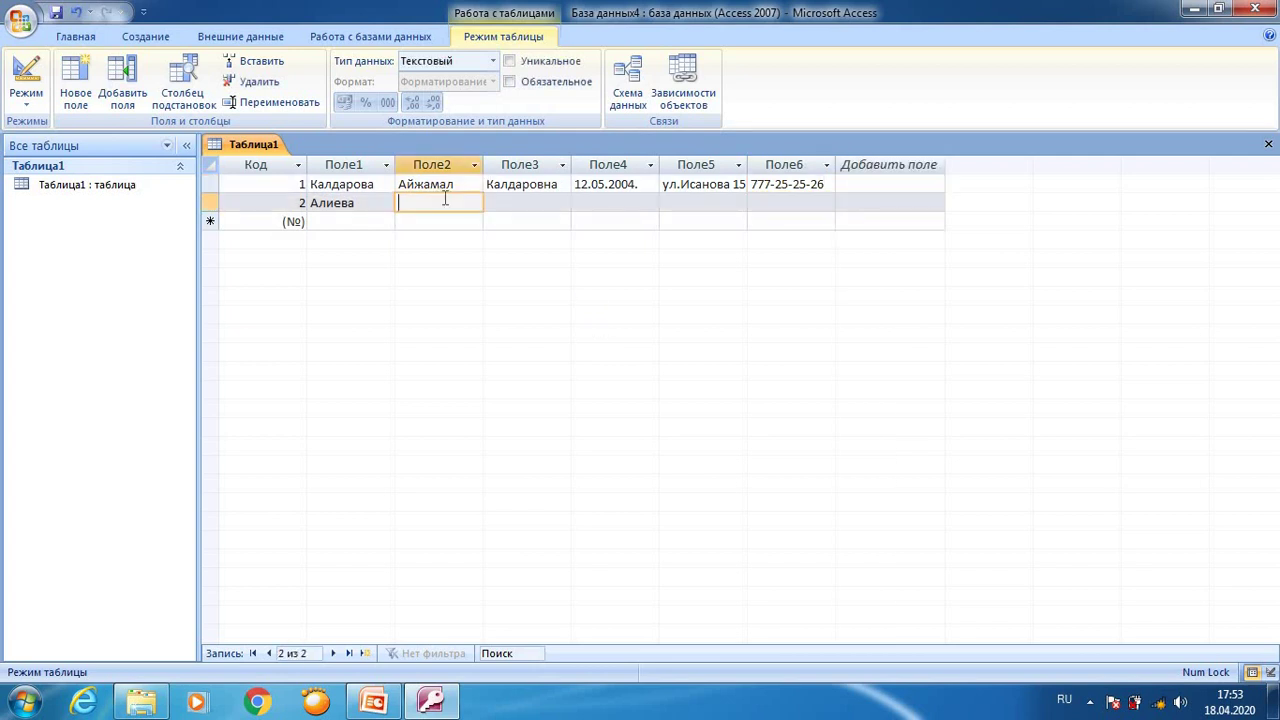
click(440, 185)
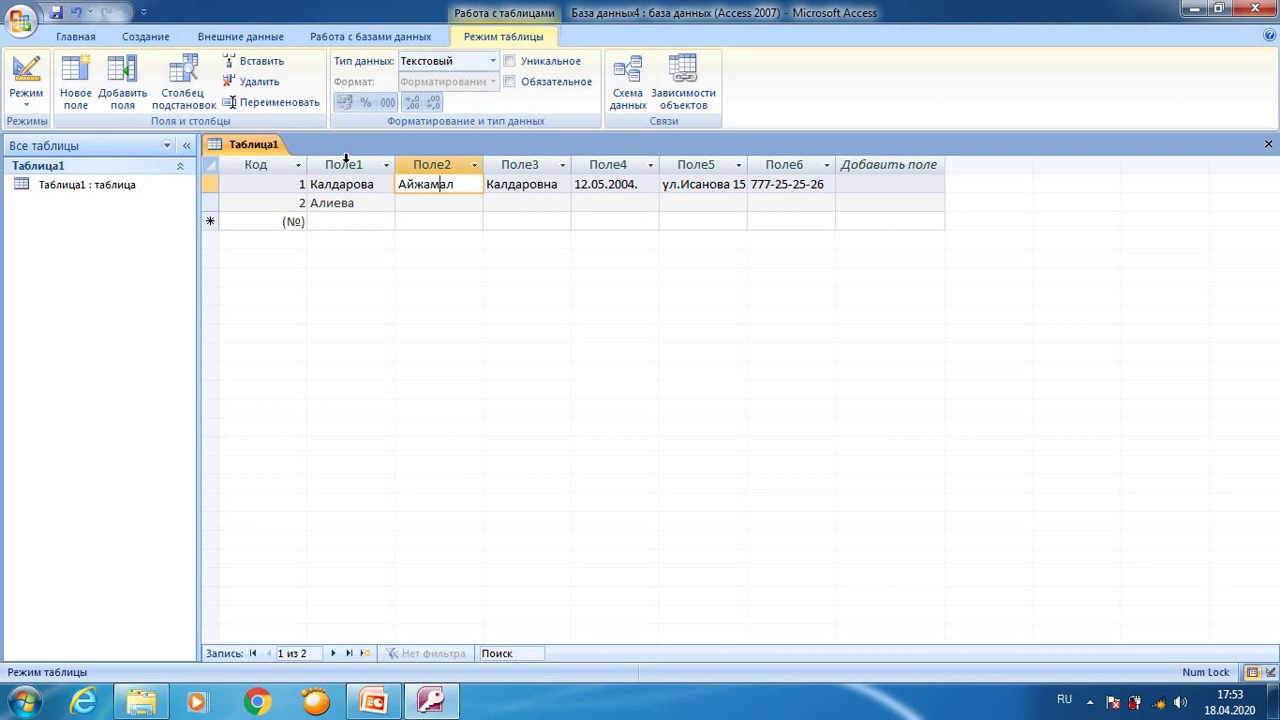
Step: Rename columns Поле1–Поле3 to Фамилия, Имя and Отчества
double_click(347, 163)
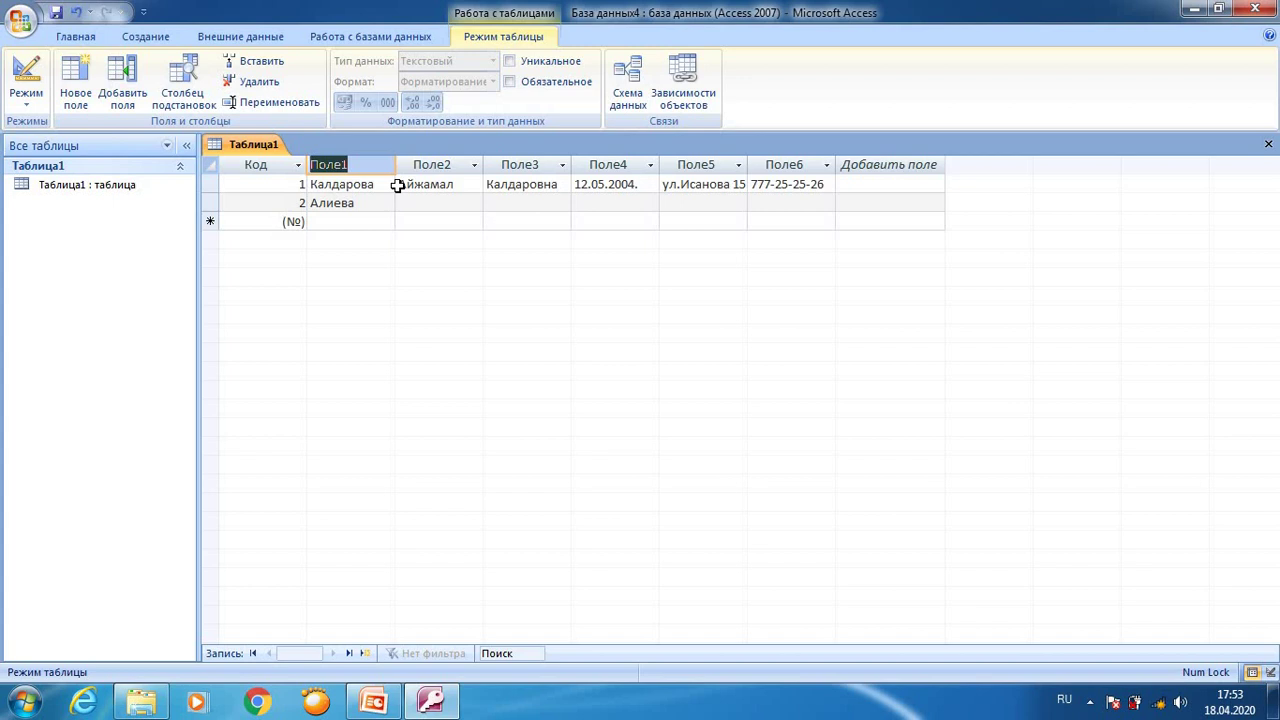
key(BackSpace)
text(Фамилия)
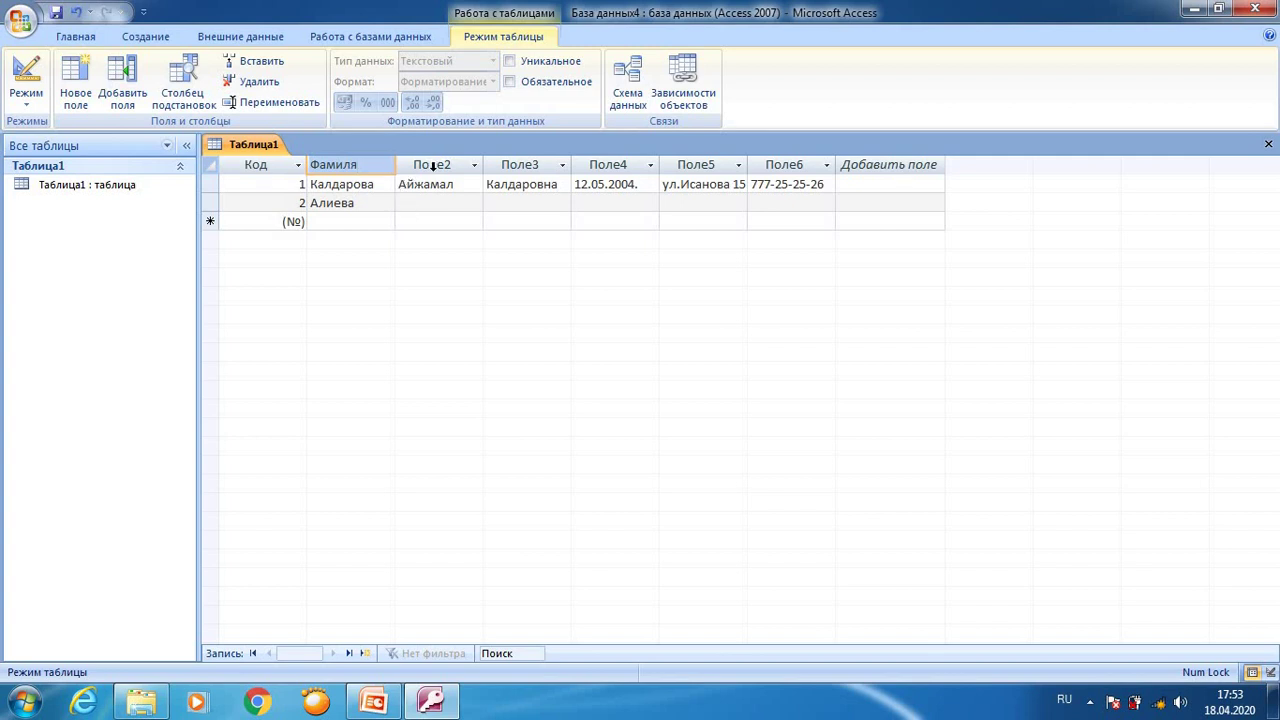
double_click(432, 165)
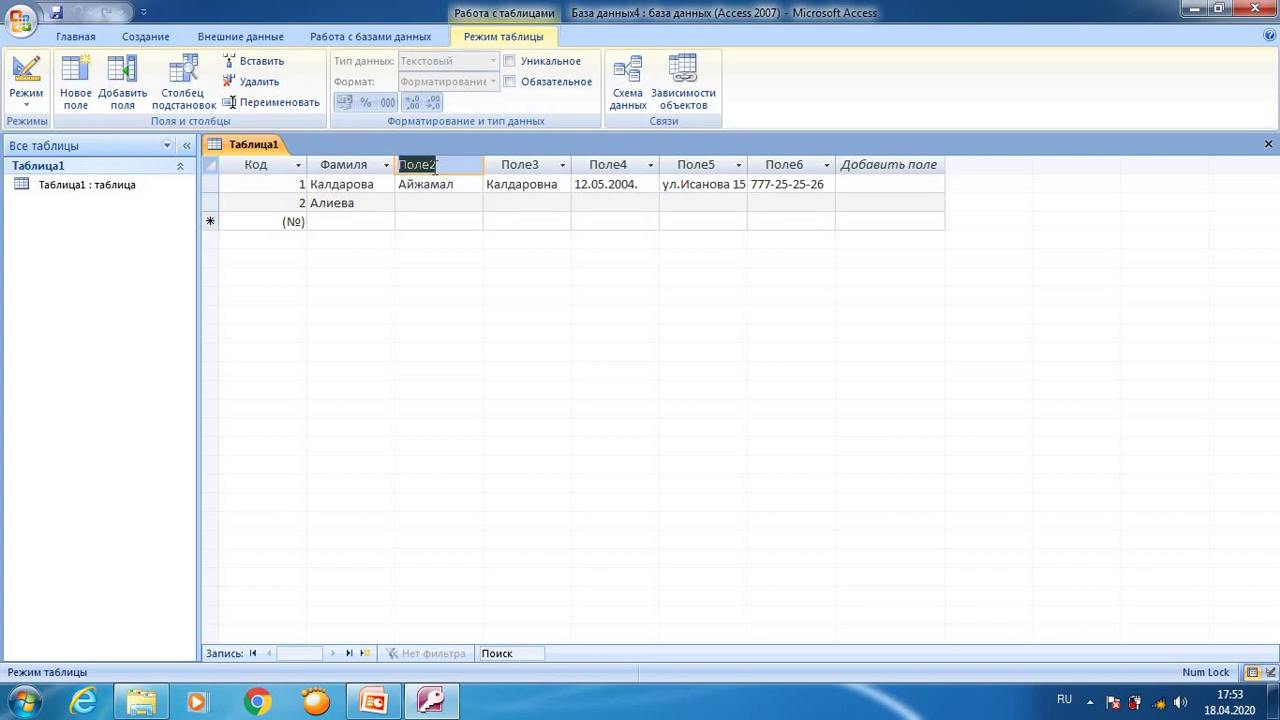
text(Имя)
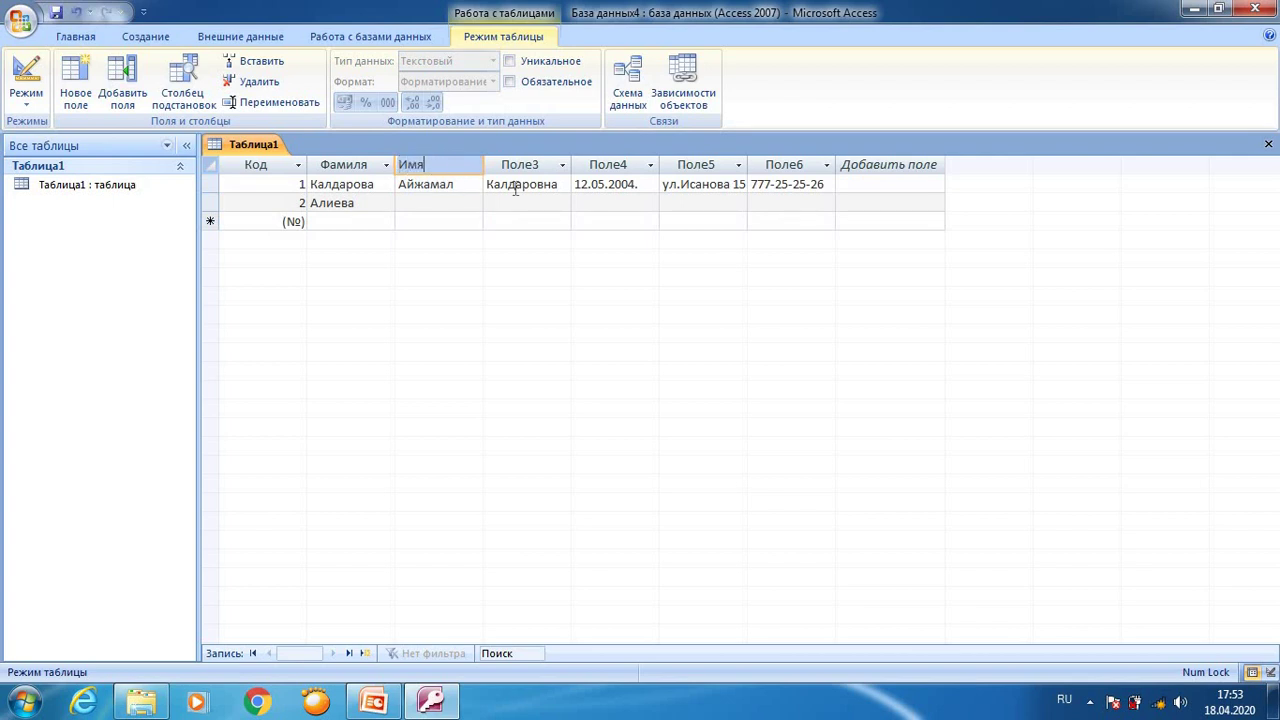
double_click(520, 165)
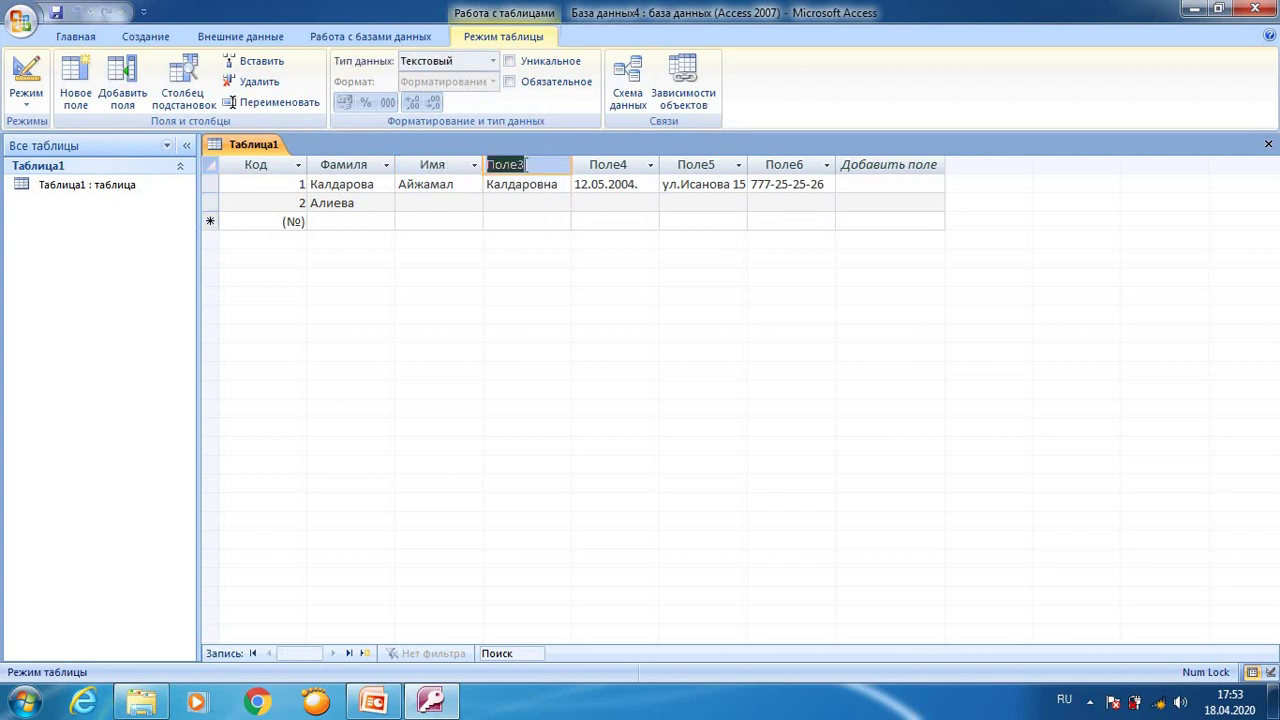
text(Отчества)
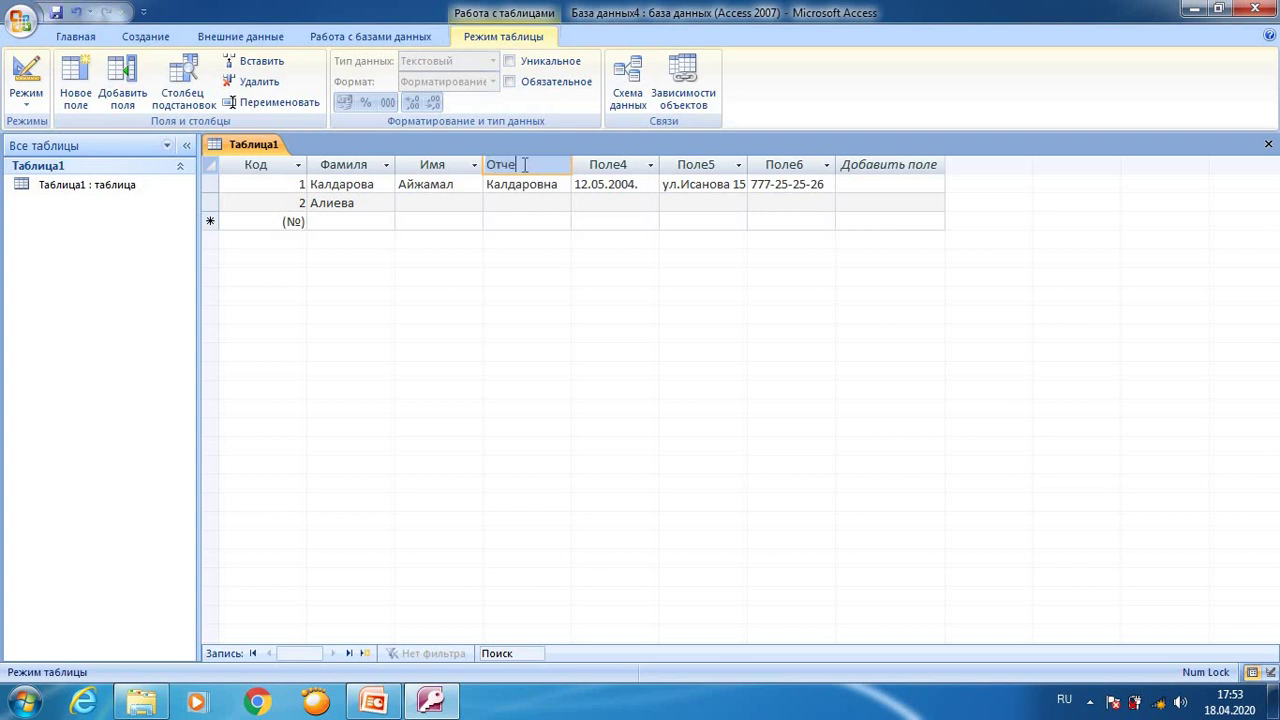
Step: Rename columns Поле4–Поле6 to год рождение, адресс and телефон
click(622, 168)
double_click(622, 166)
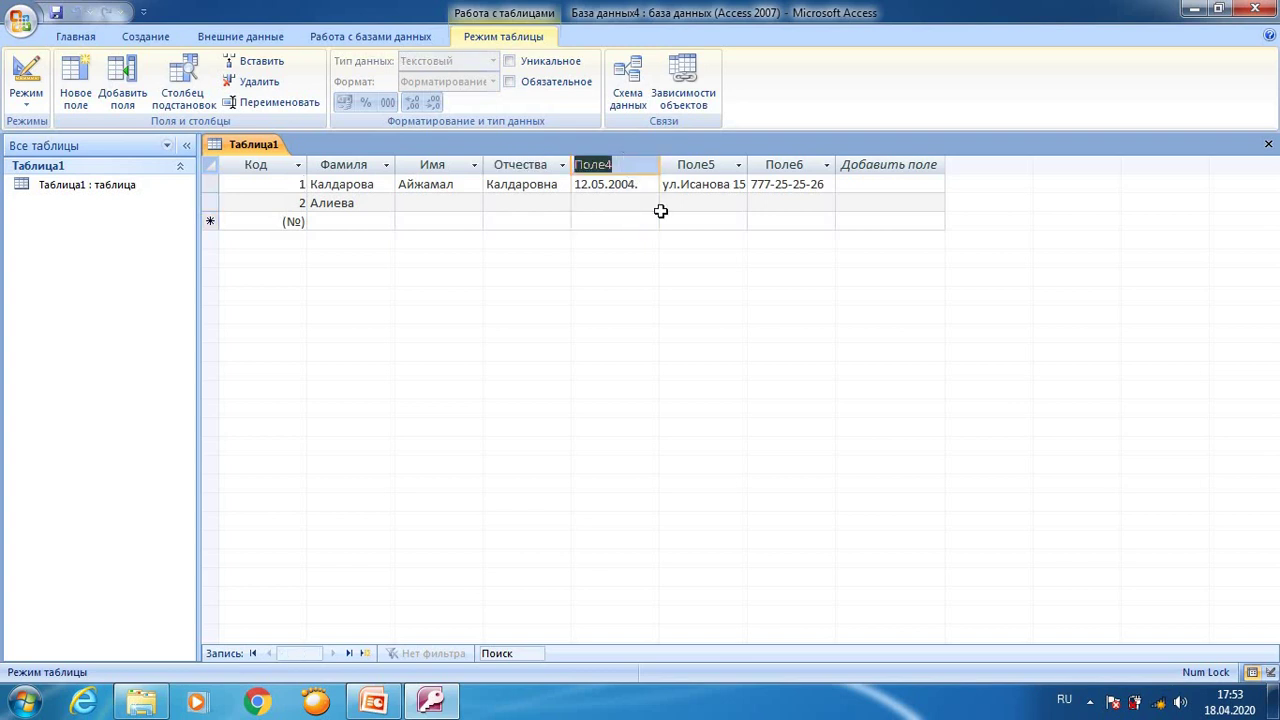
text(год р)
text(ождение)
click(691, 169)
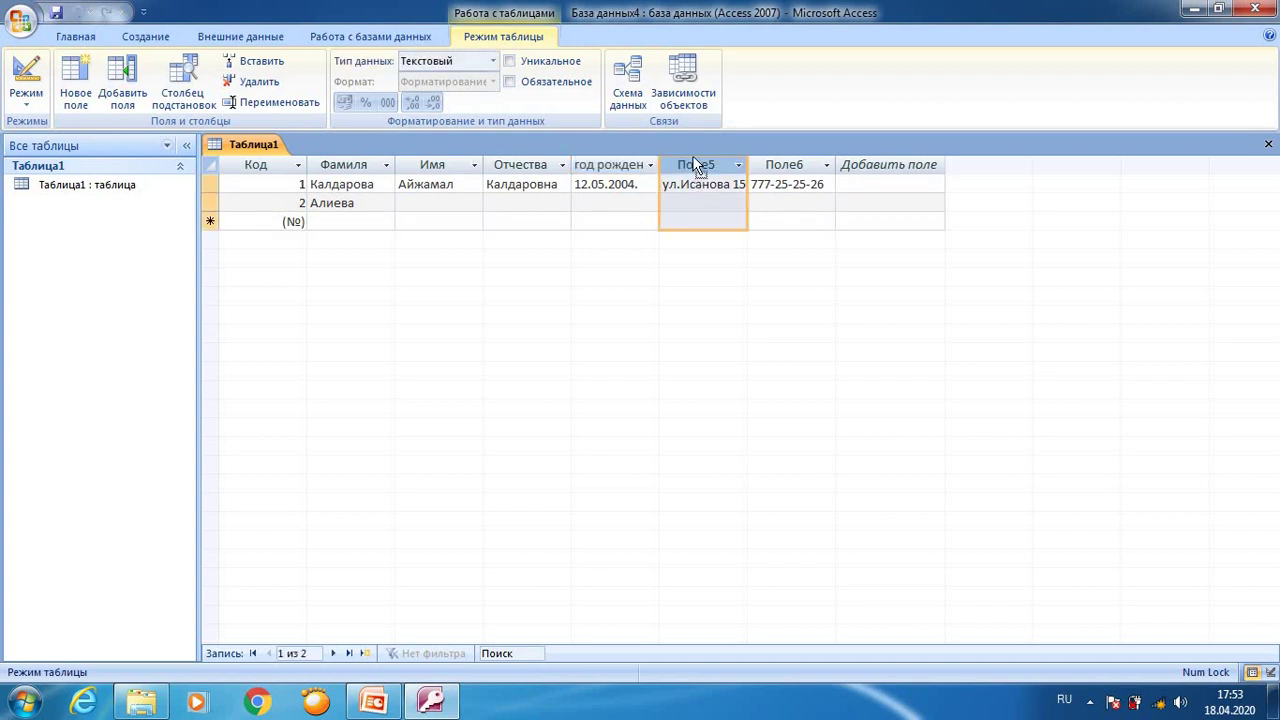
double_click(697, 166)
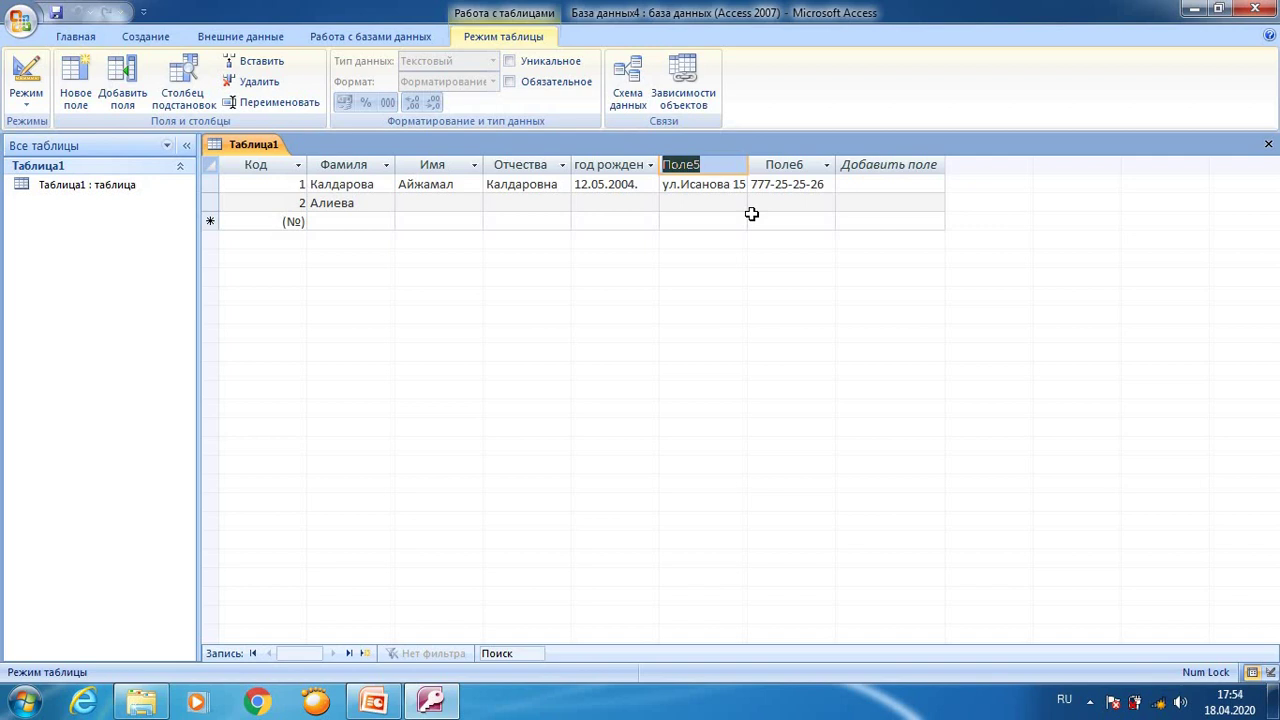
text(адресс)
double_click(795, 163)
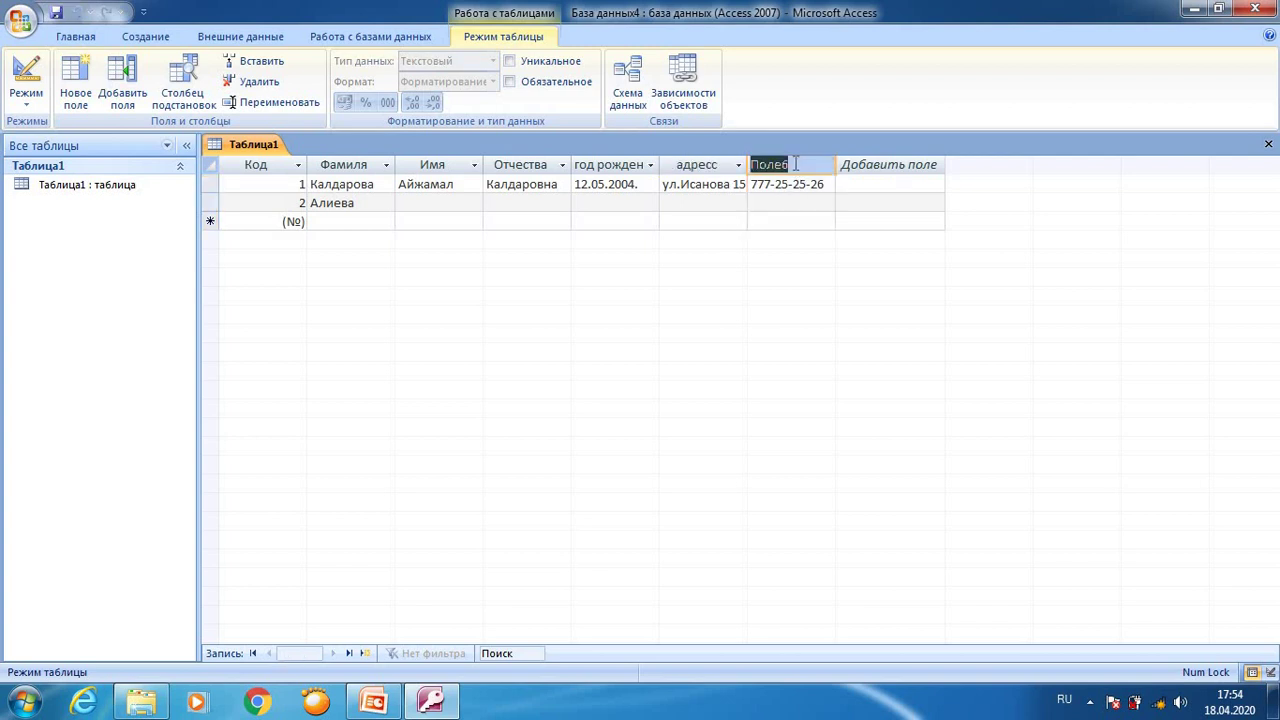
text(телефон)
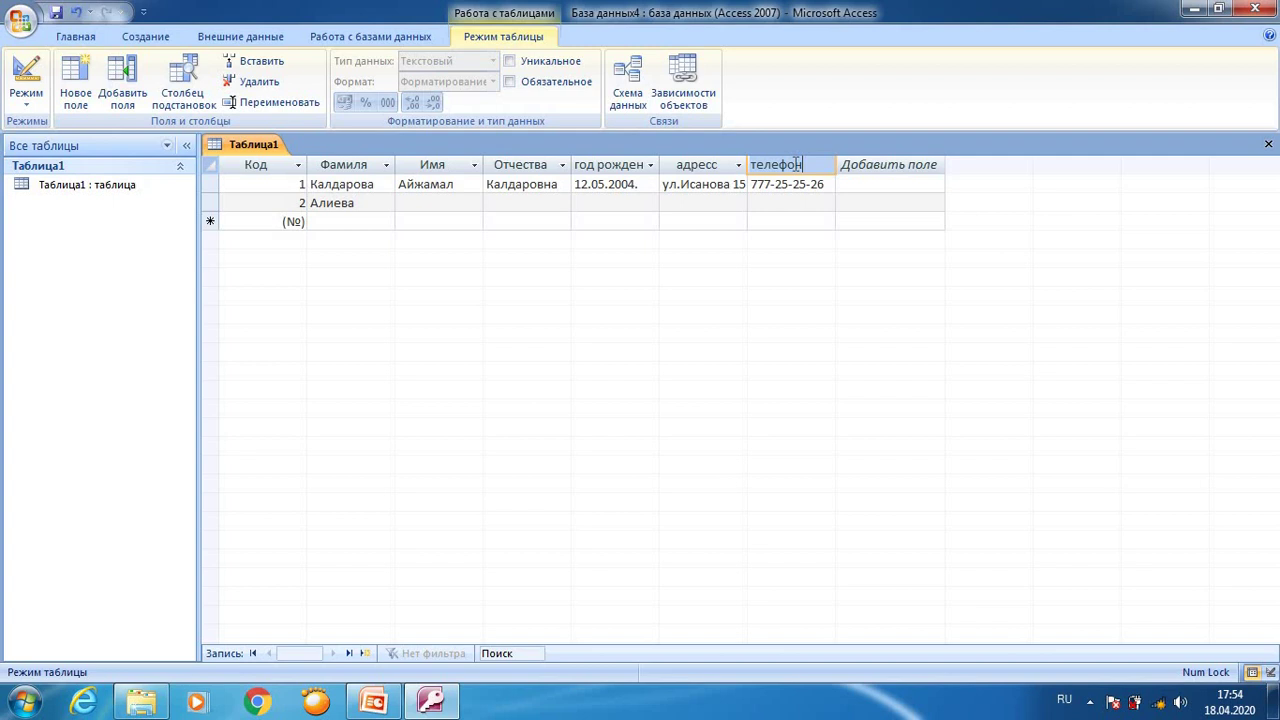
key(Return)
click(868, 164)
click(868, 164)
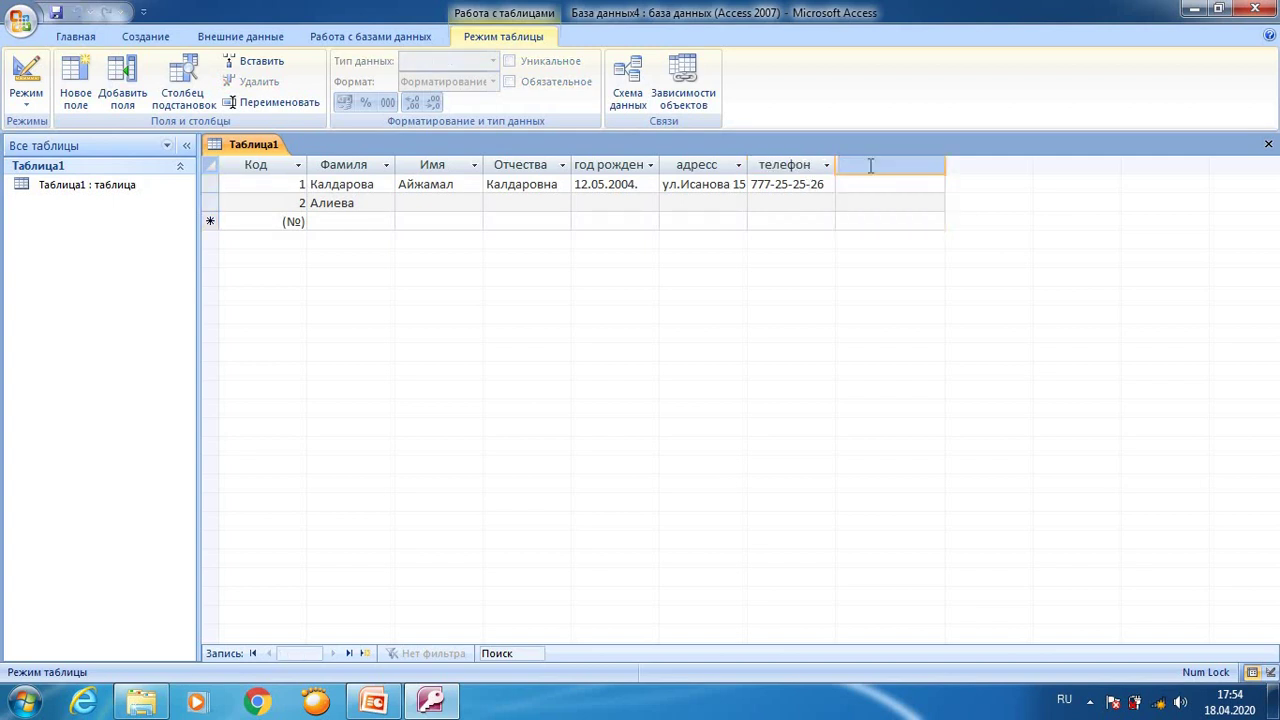
Step: Add a паспорт field, save the table as Таблица1, and make паспорт a Логический Yes/No field
text(паспорт)
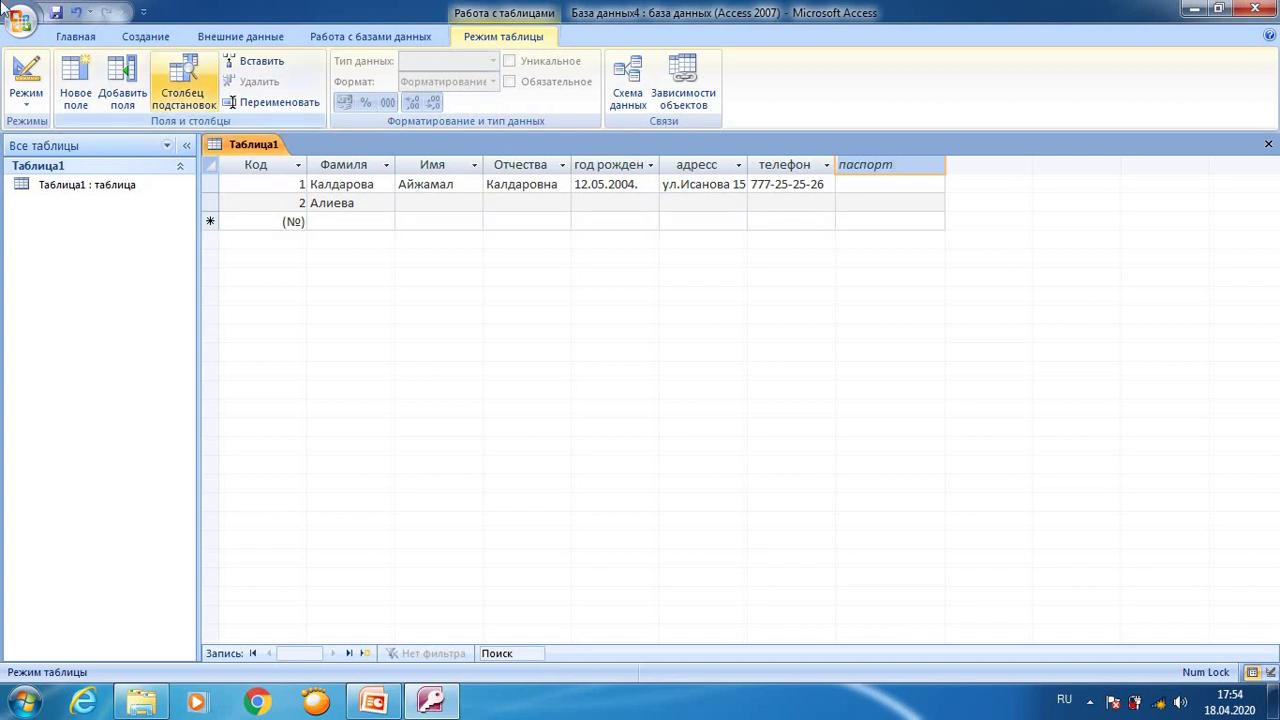
click(26, 80)
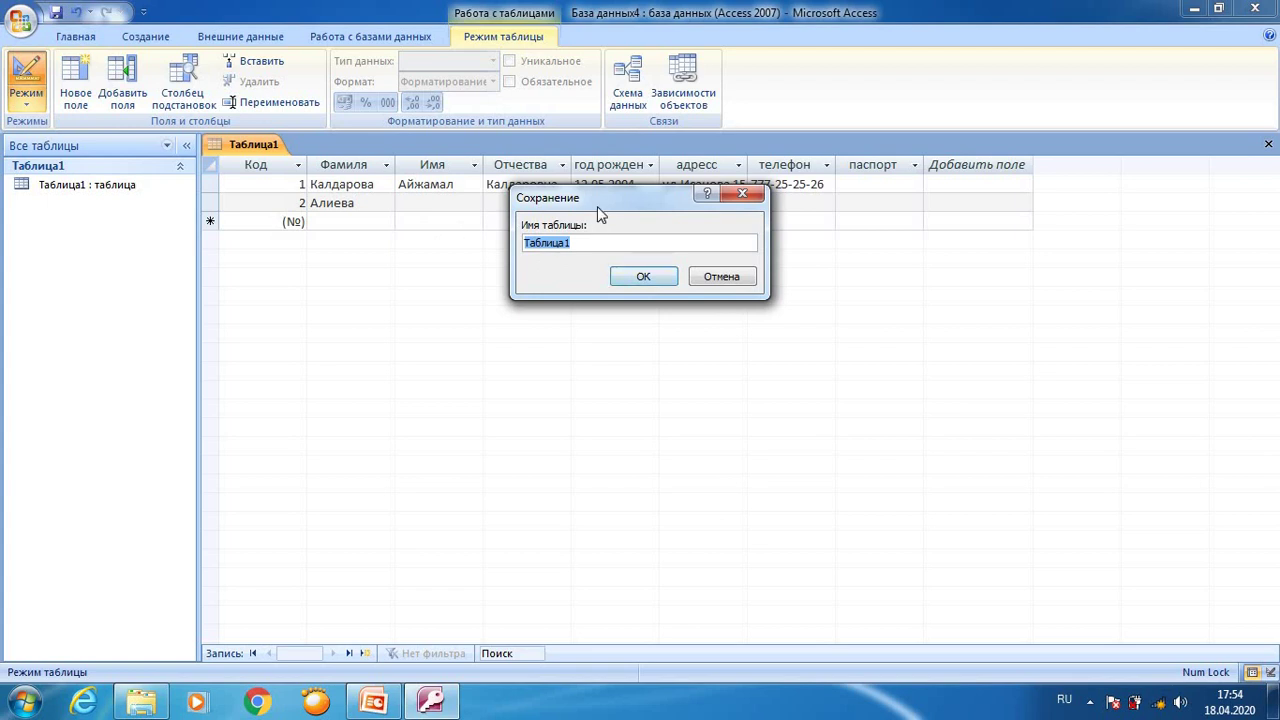
click(638, 277)
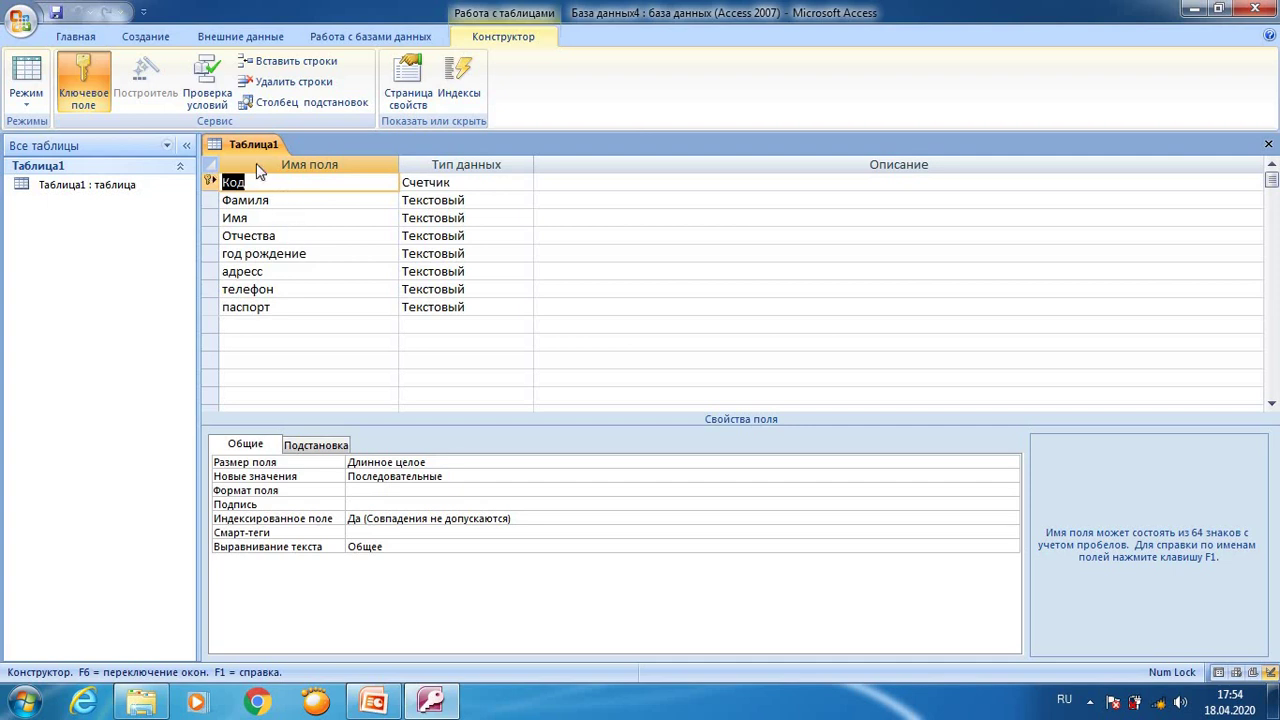
click(469, 309)
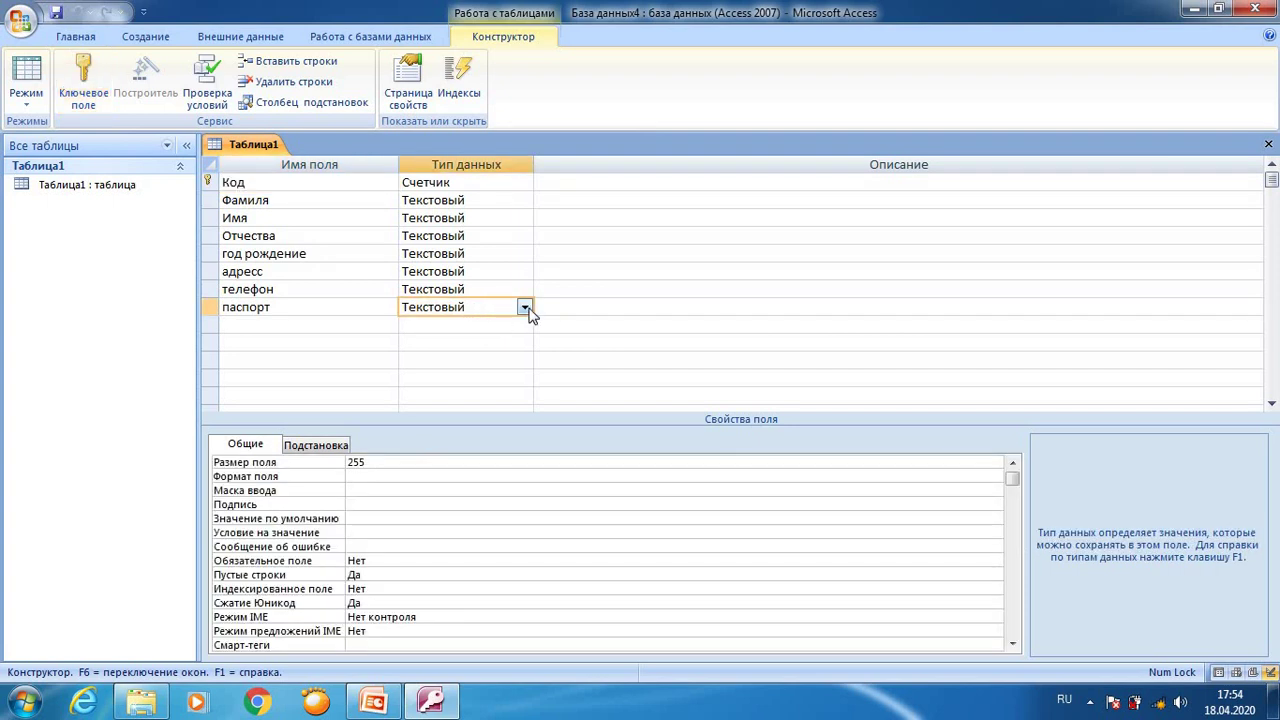
click(524, 308)
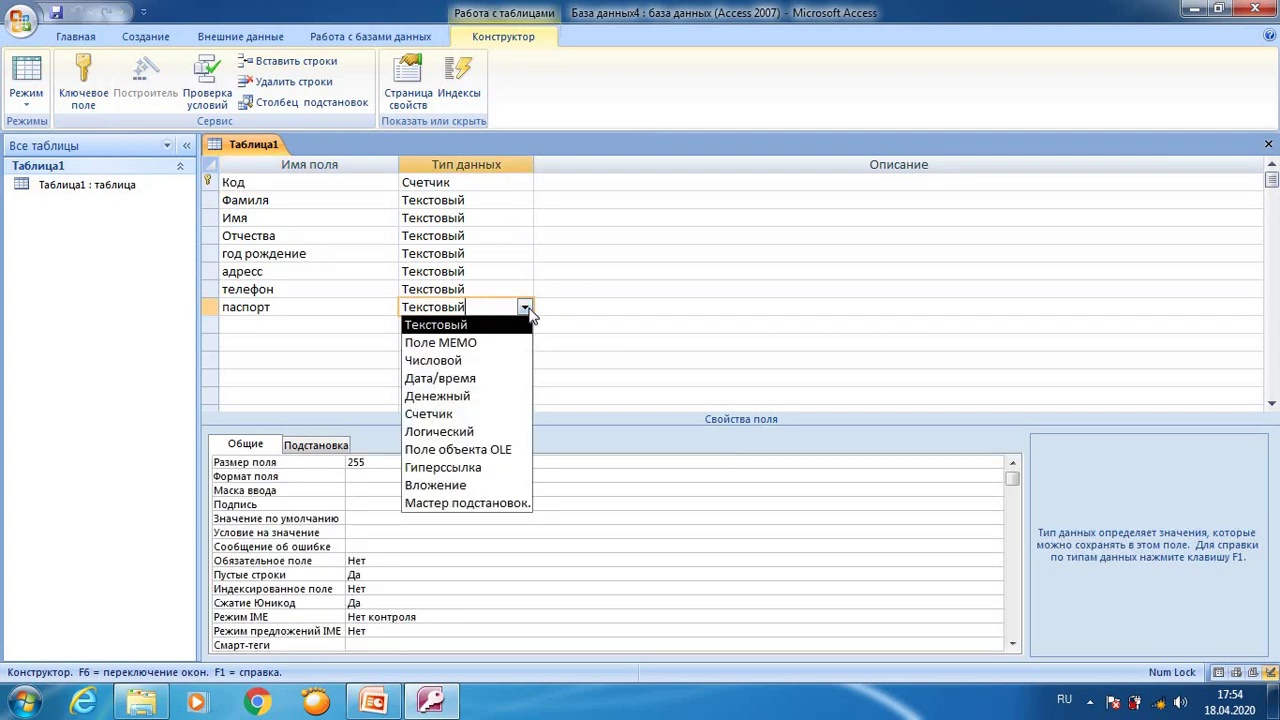
click(464, 433)
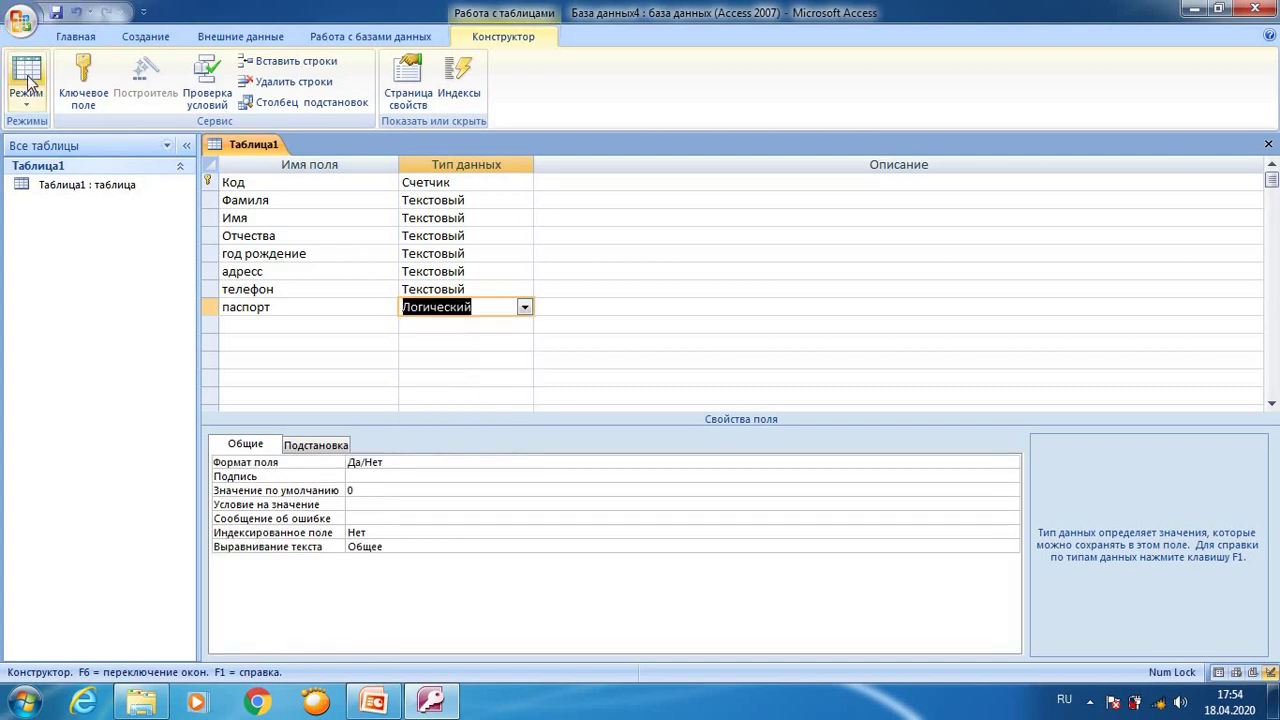
Step: Return to Datasheet view, saving the table and accepting the data-loss warning
click(26, 75)
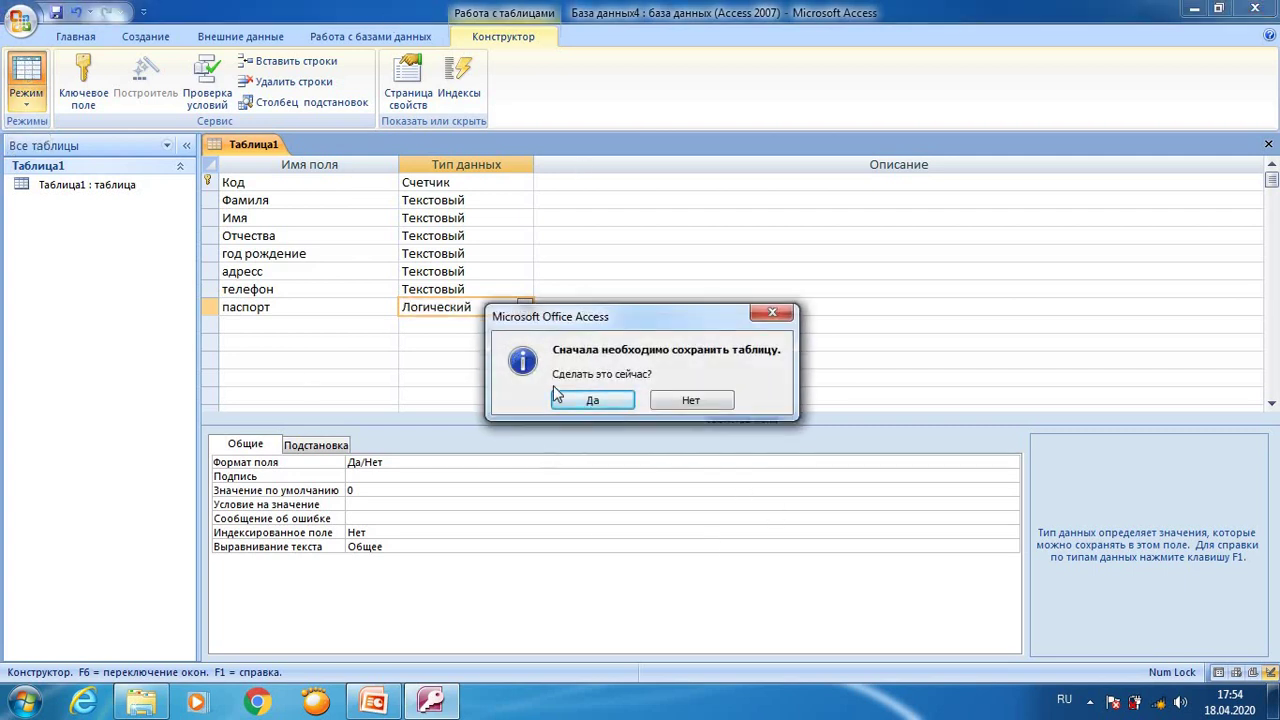
click(574, 407)
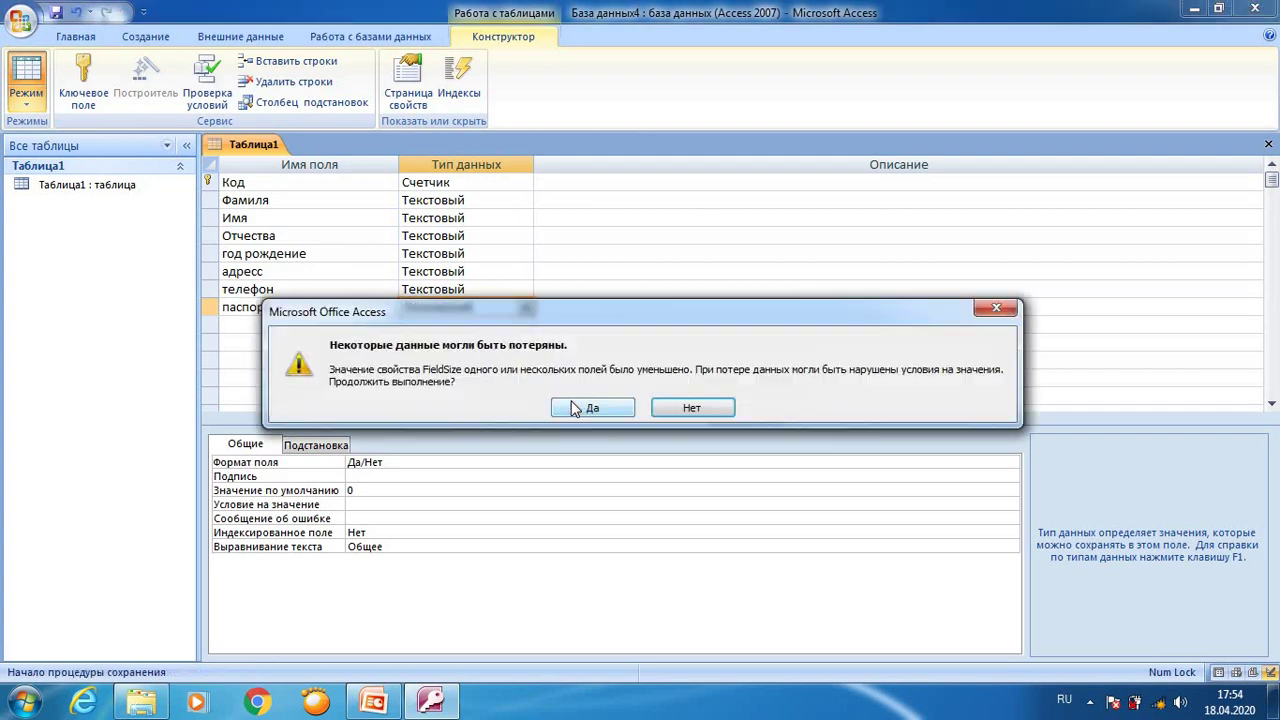
click(582, 406)
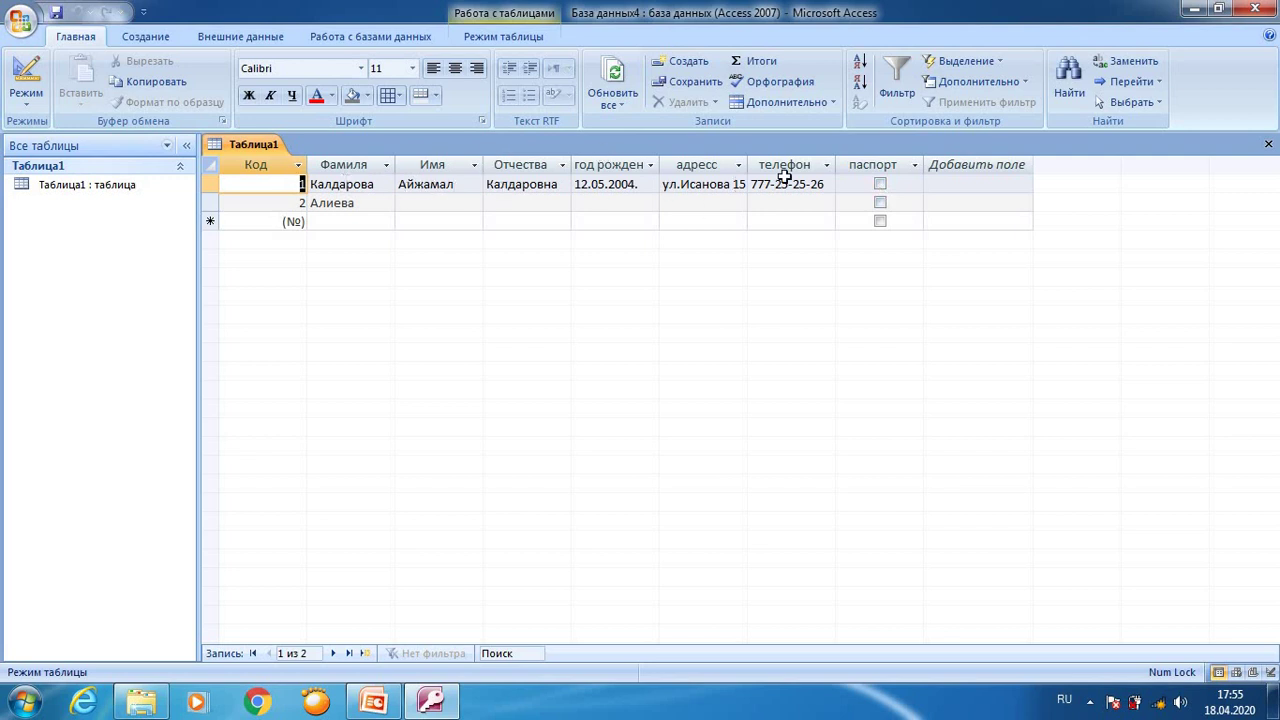
click(880, 184)
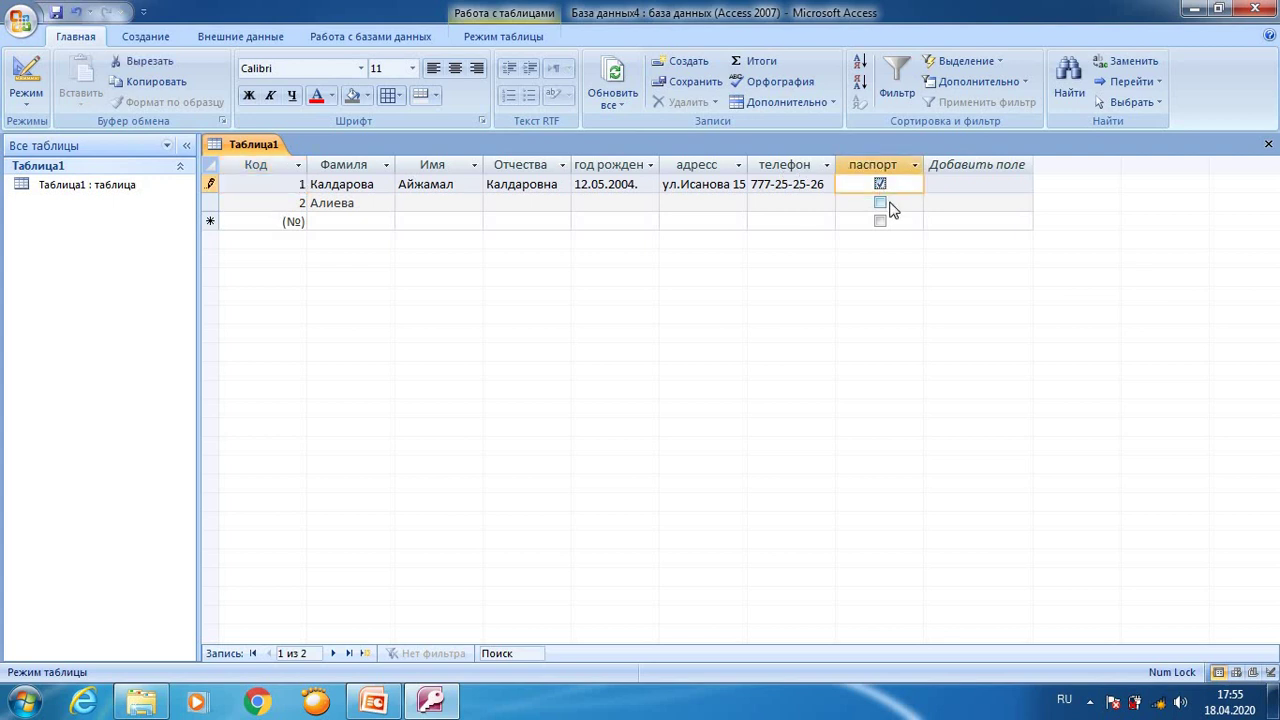
click(882, 188)
Step: In Design view, add a Логический Yes/No field куболук below паспорт and save the table
right_click(249, 150)
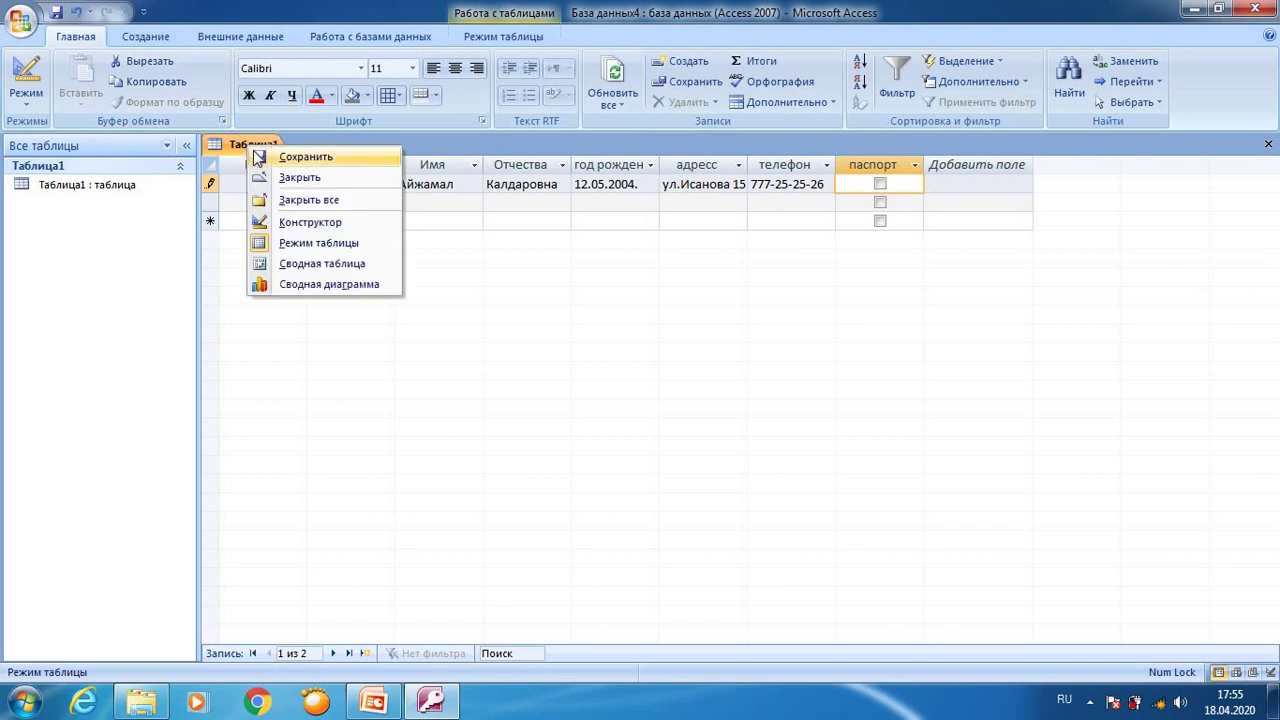
click(284, 224)
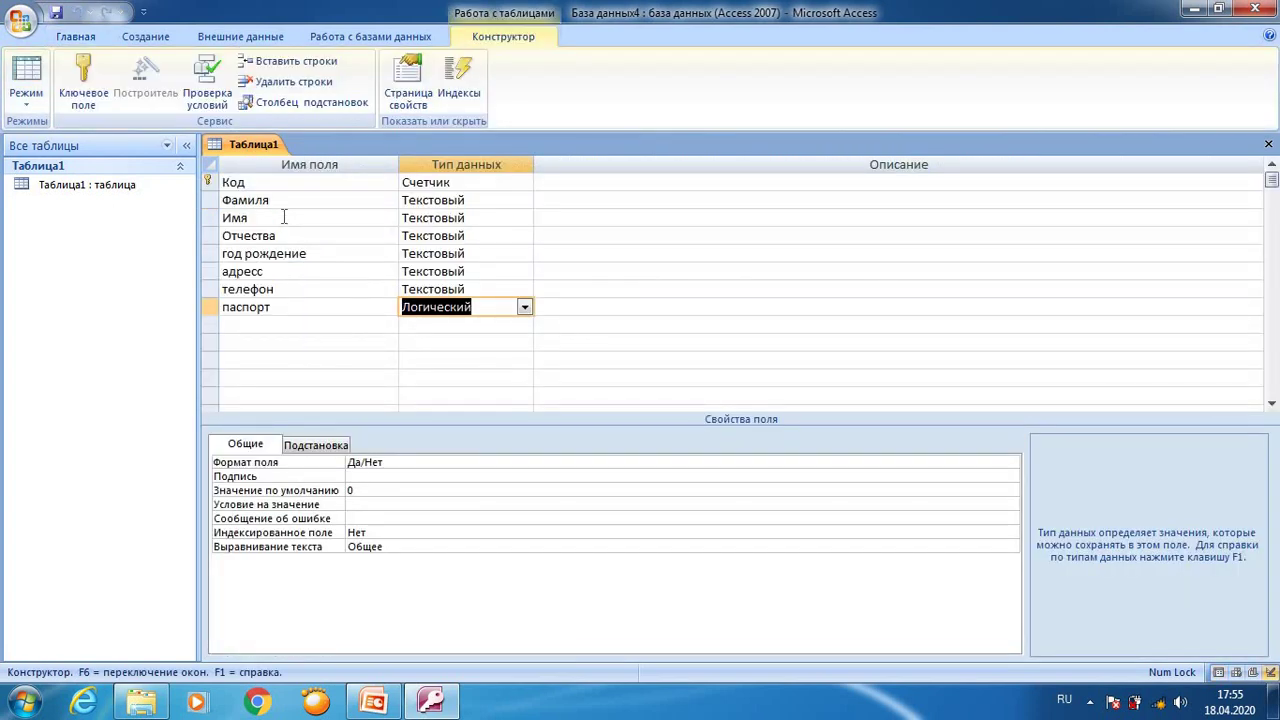
click(276, 325)
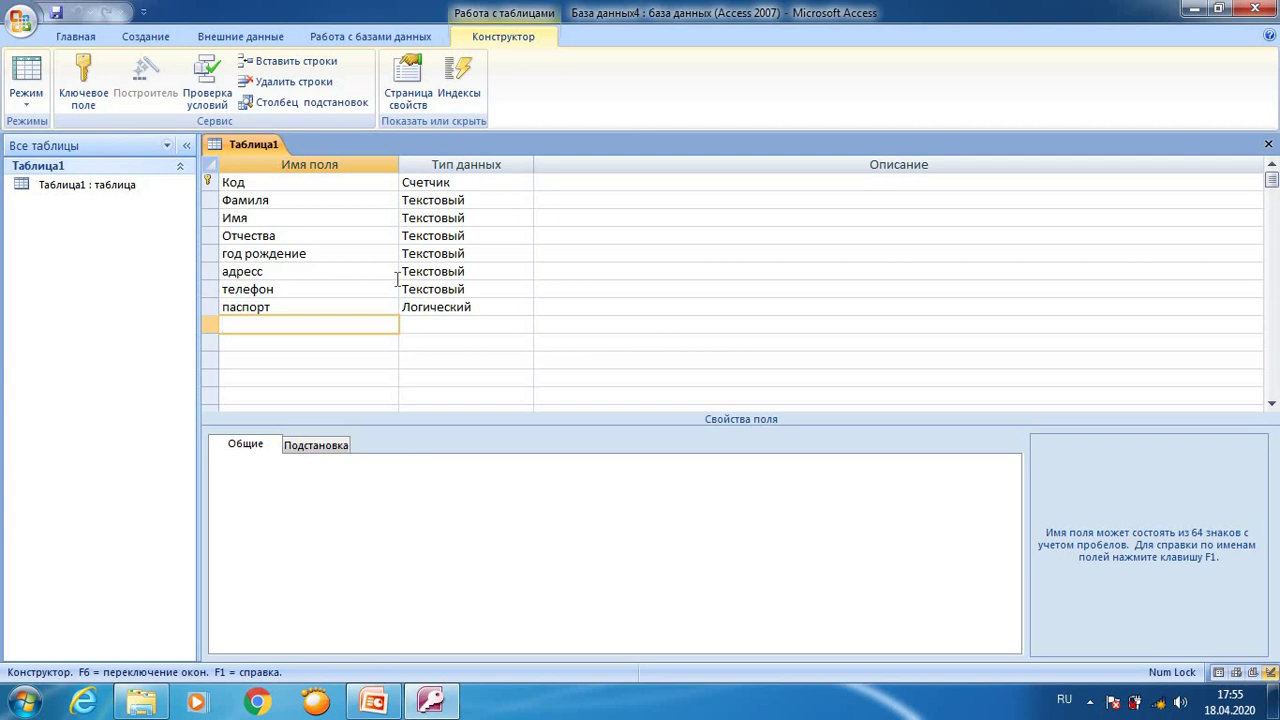
text(куболук)
click(441, 325)
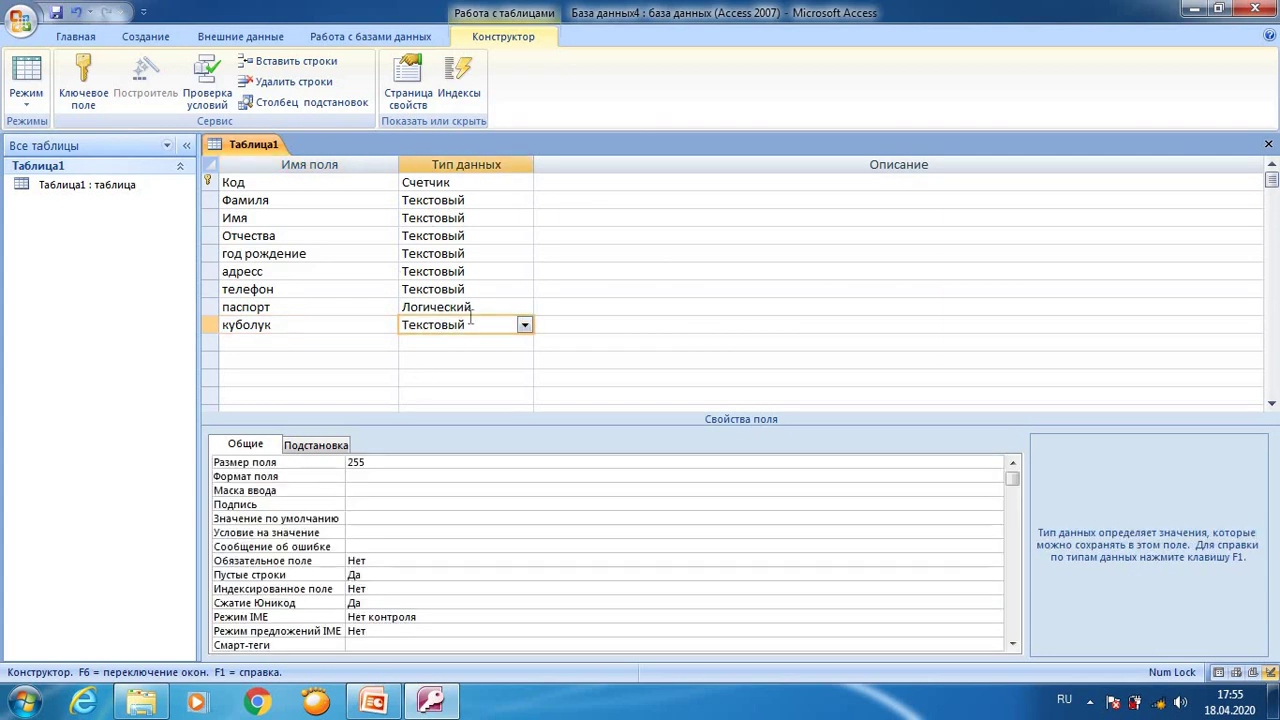
click(525, 326)
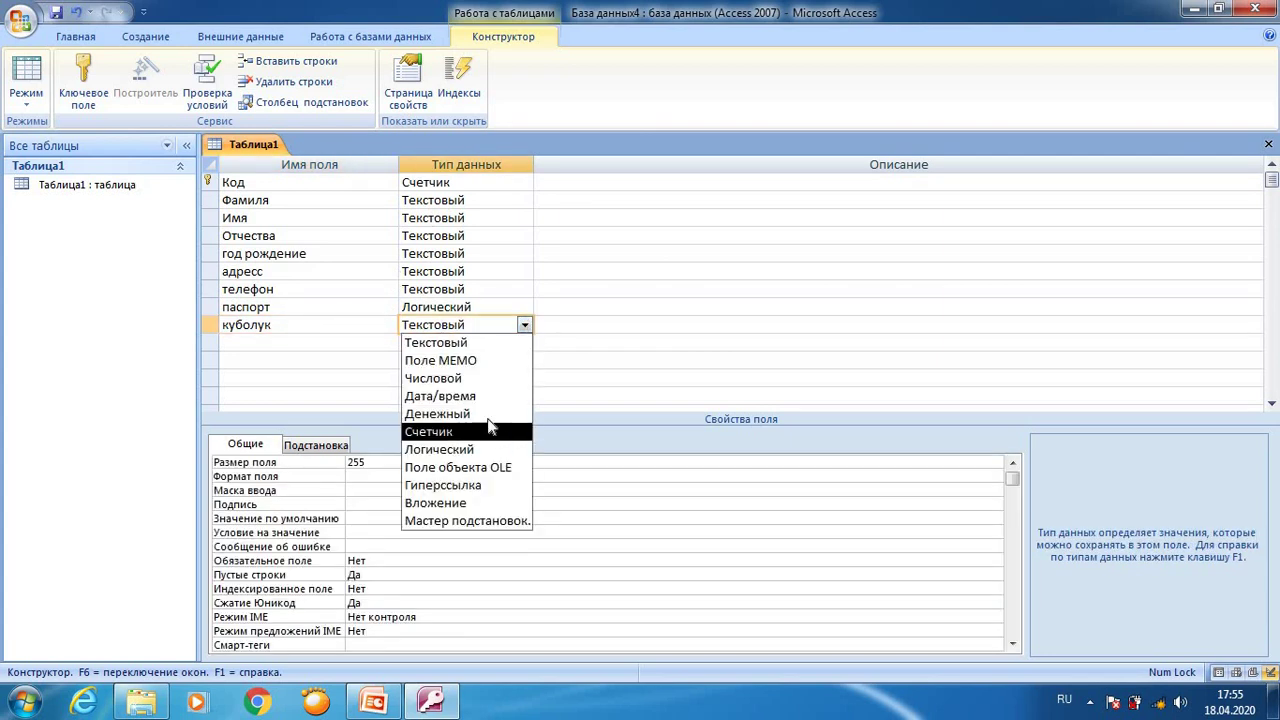
click(480, 449)
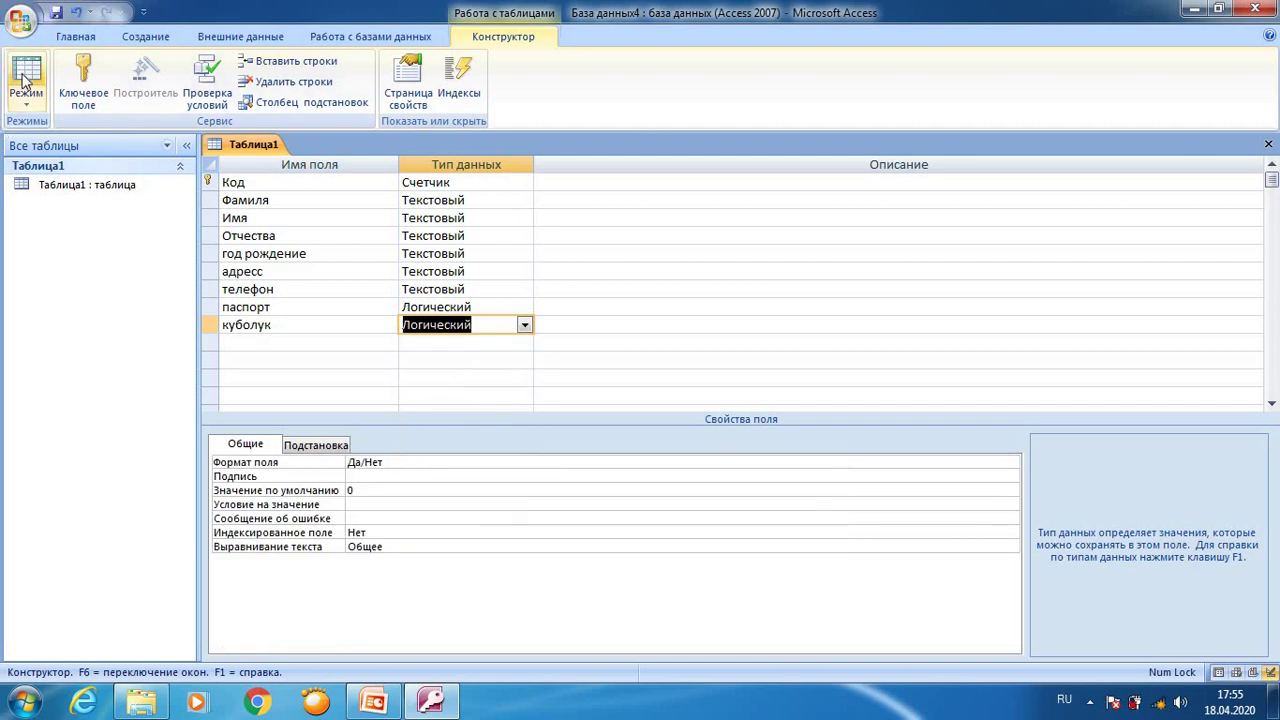
click(26, 76)
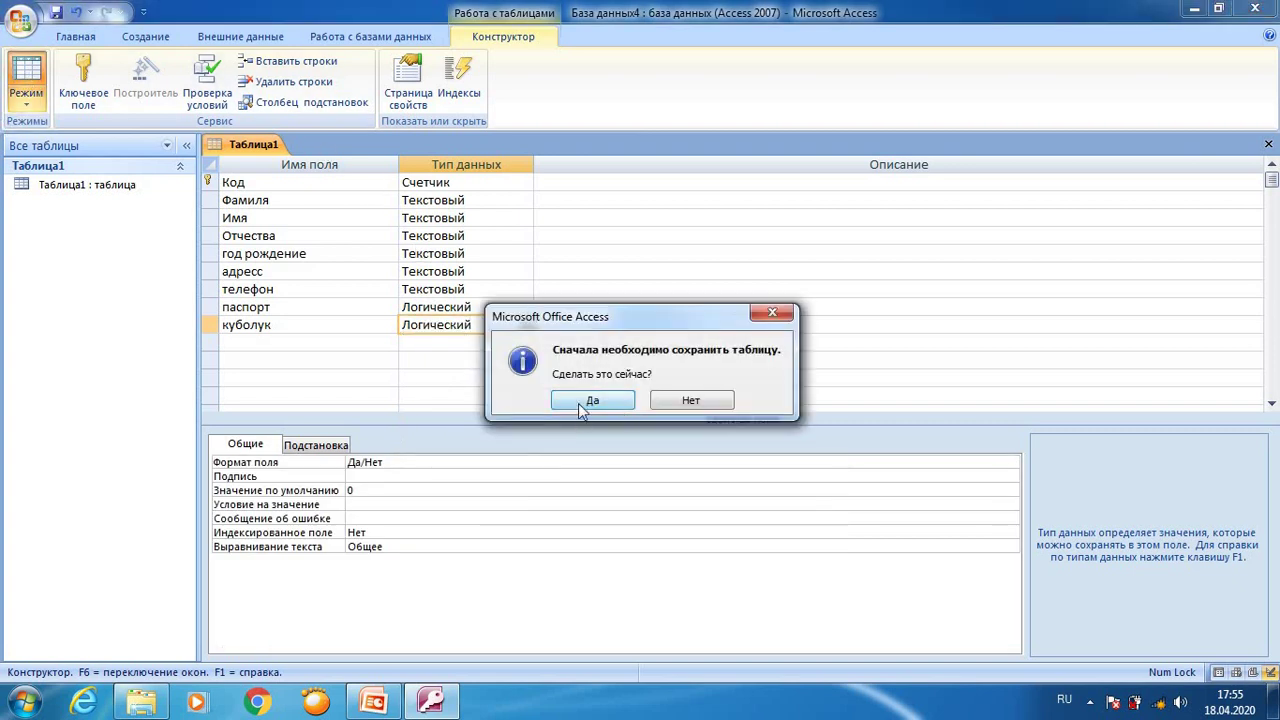
click(582, 402)
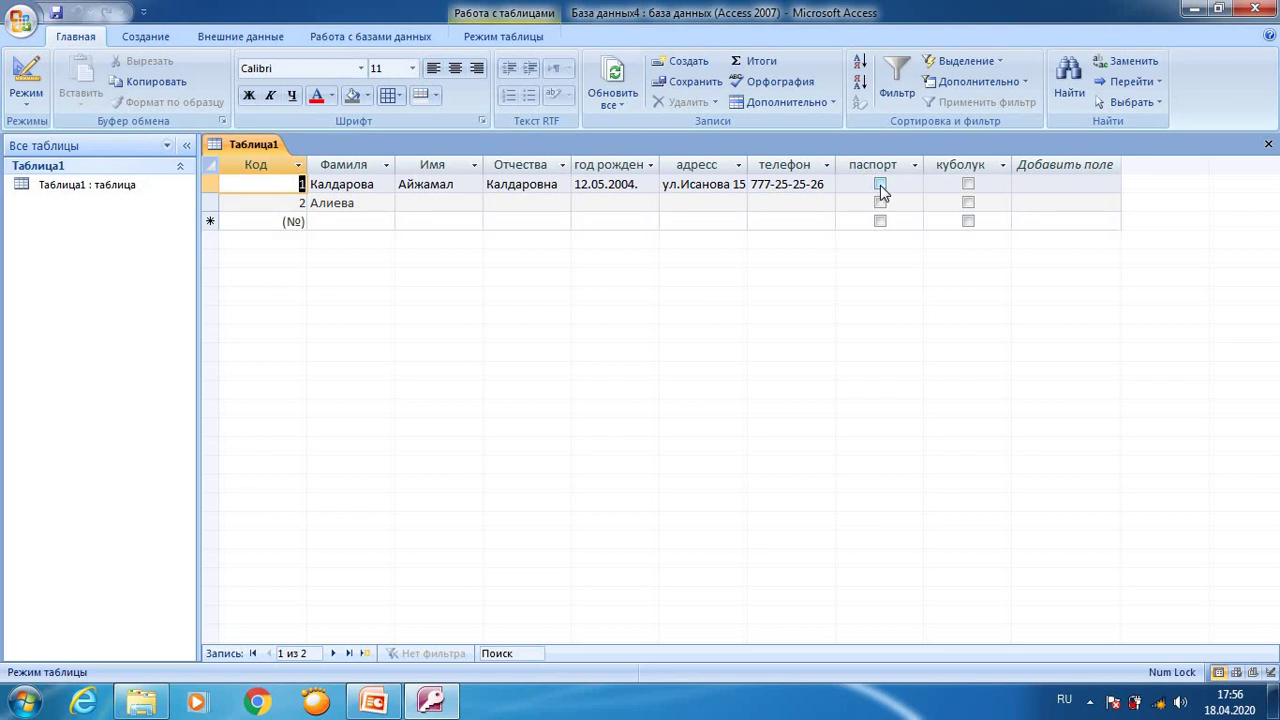
Step: Tick куболук for record 1, then create a new Таблица2 with Конструктор таблиц
click(968, 184)
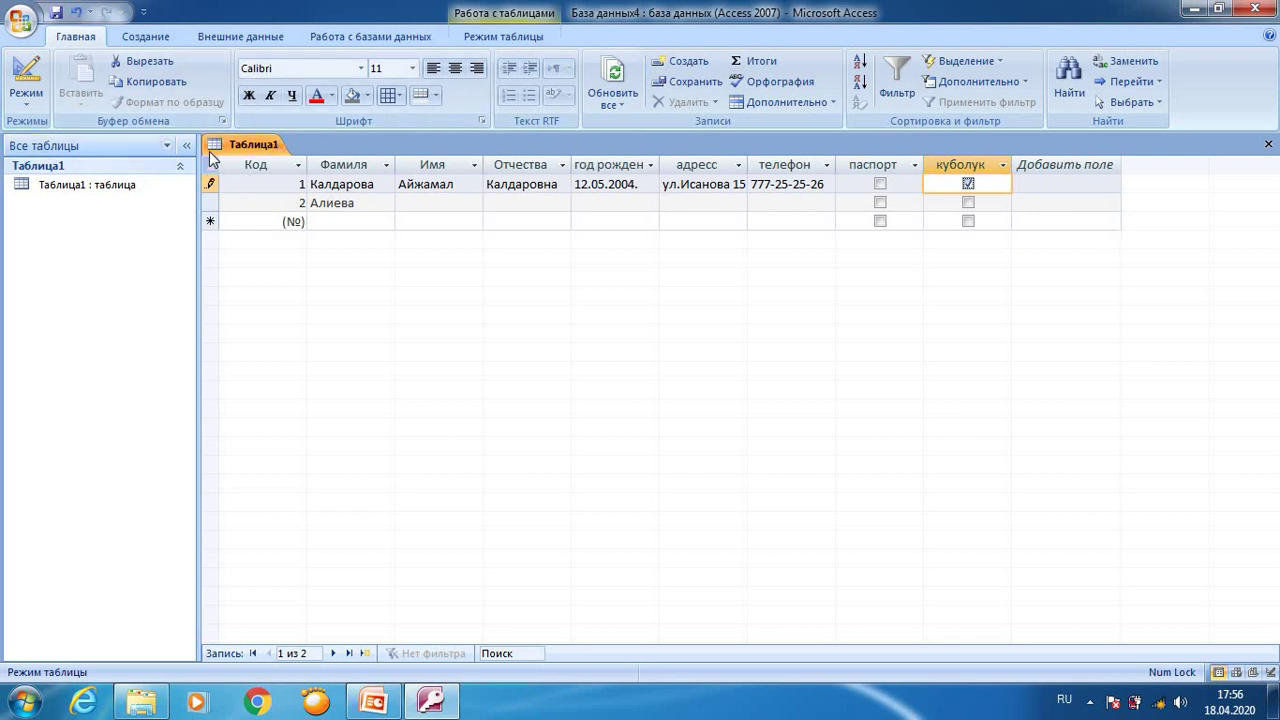
click(140, 40)
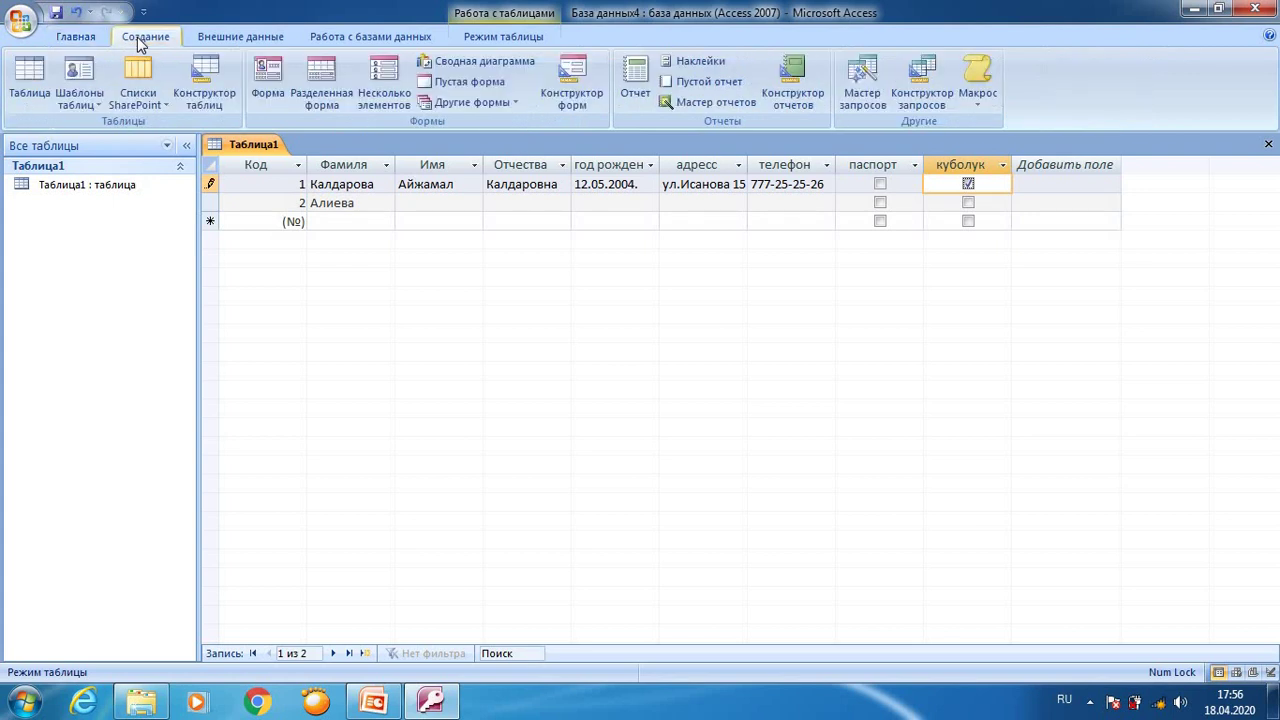
click(204, 80)
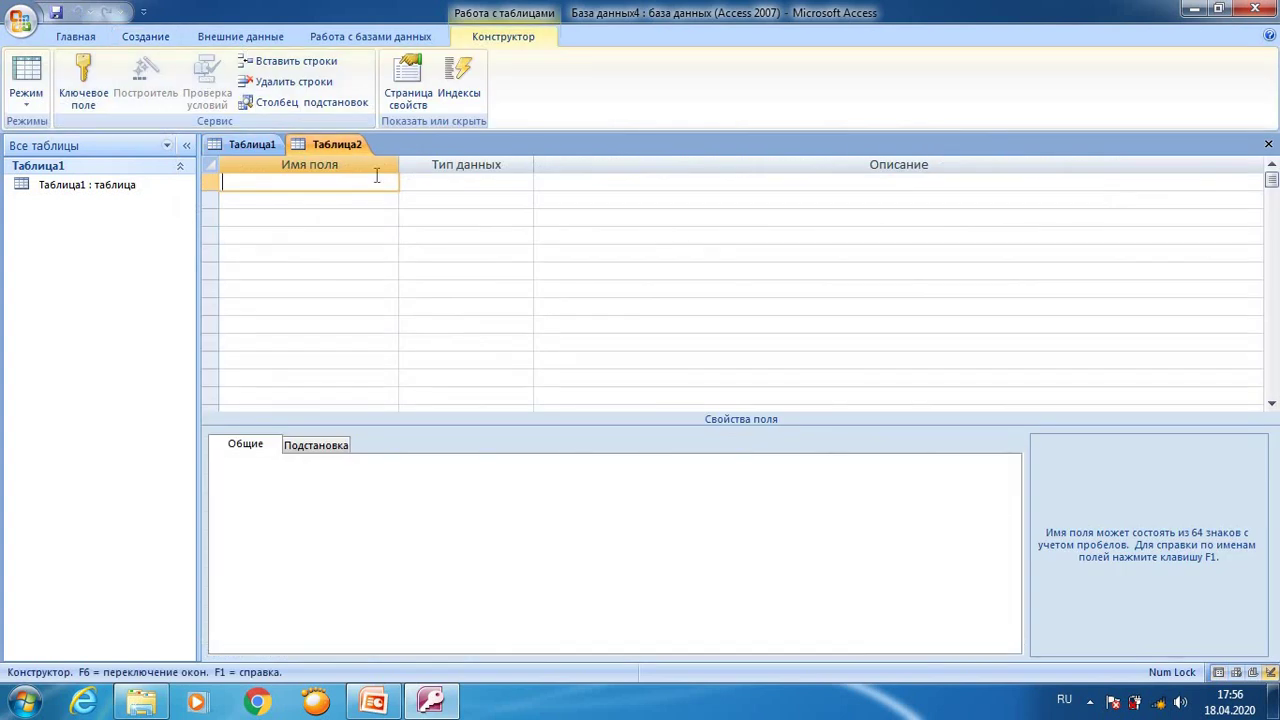
Step: Switch between the Таблица1 and Таблица2 tabs, ending on the Таблица1 datasheet
click(248, 145)
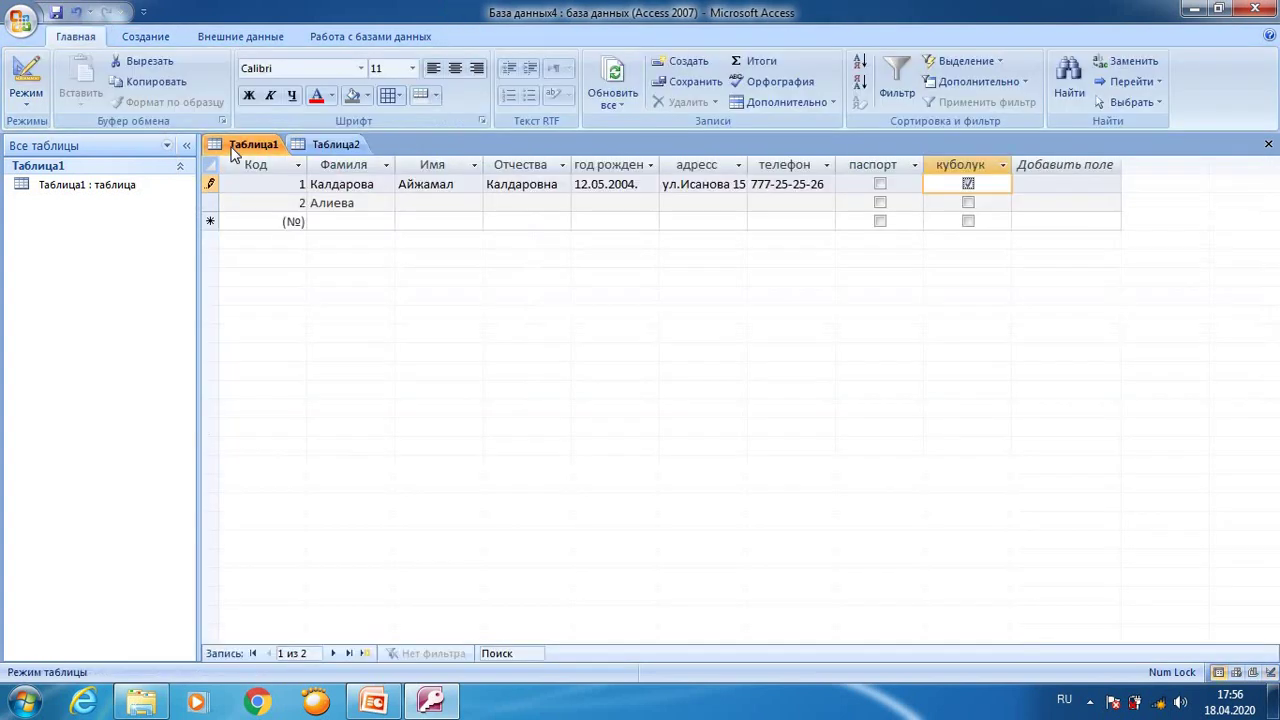
click(335, 145)
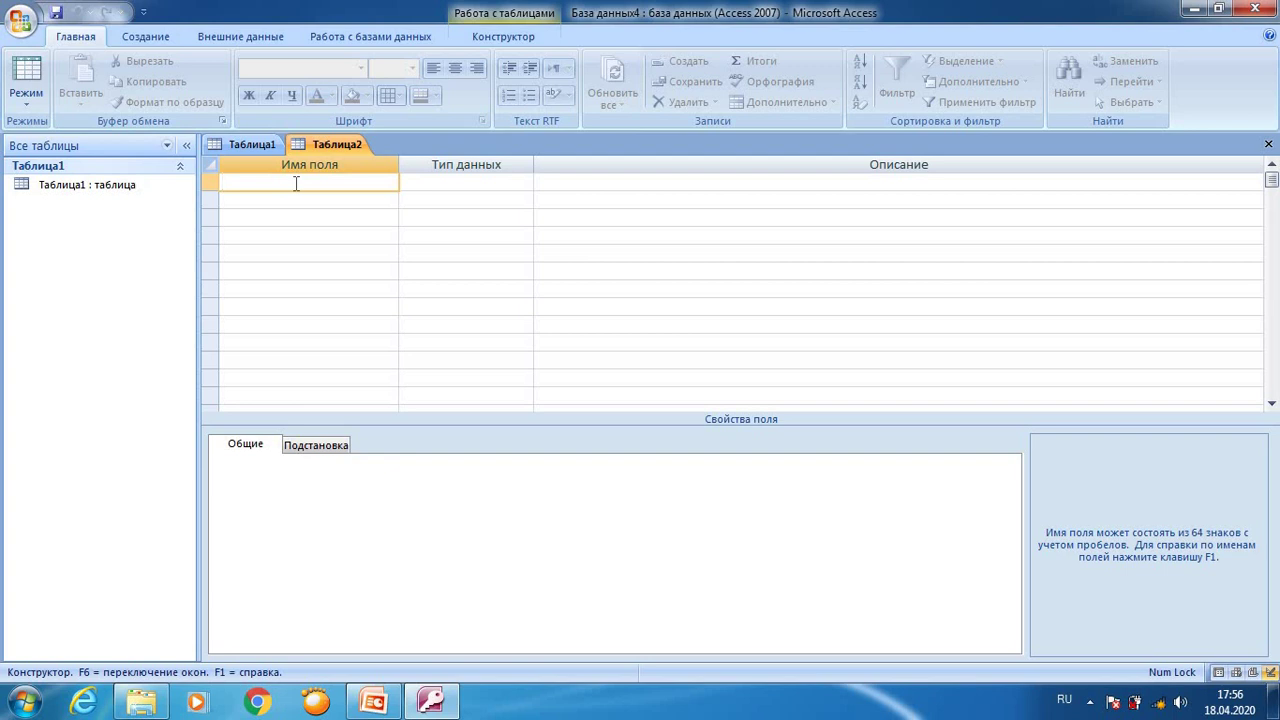
click(250, 145)
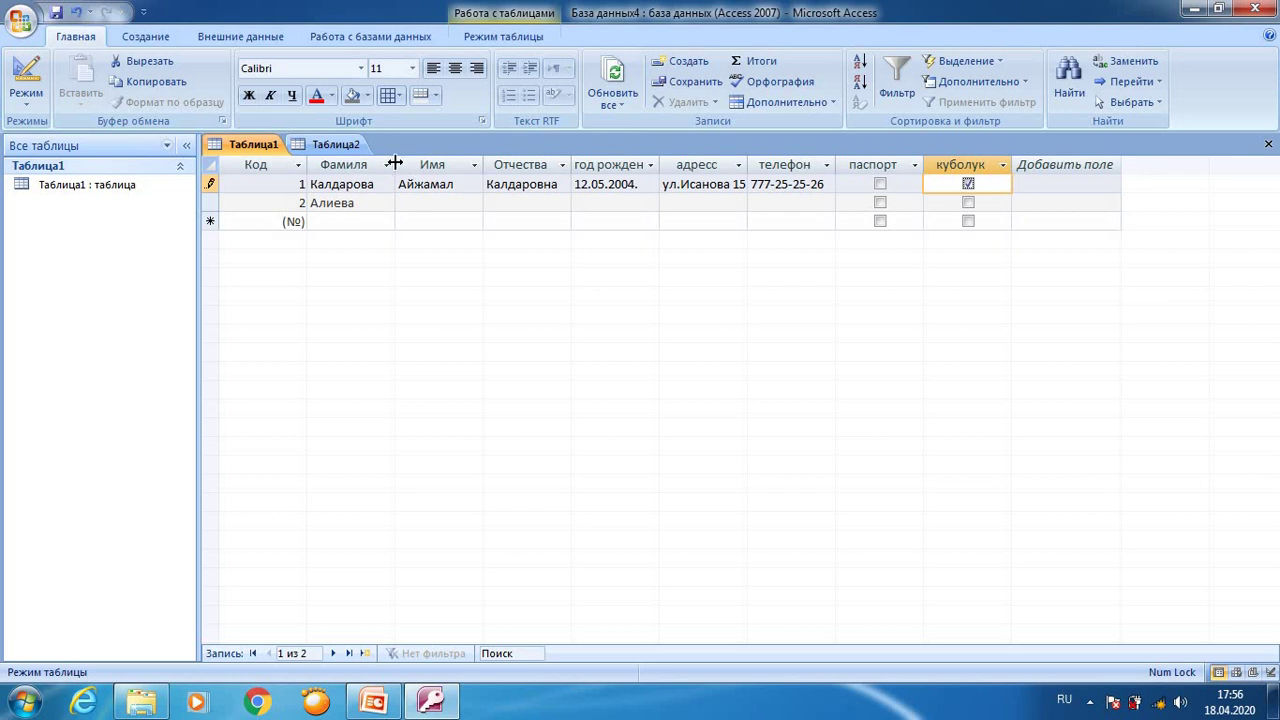
Step: Enter Таблица2 field names Фамилия, Имя, отчества, год рождение, адресс, телефон, паспорт and куболук
click(335, 145)
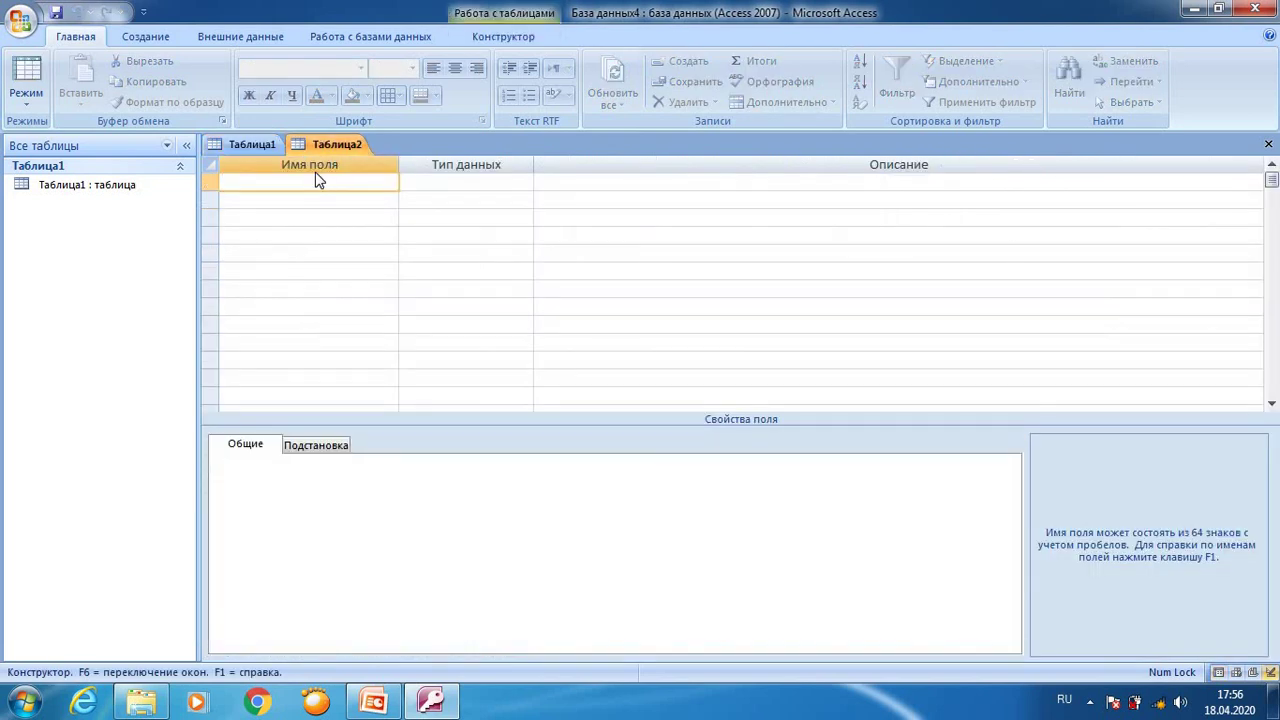
text(Фамилия)
key(Down)
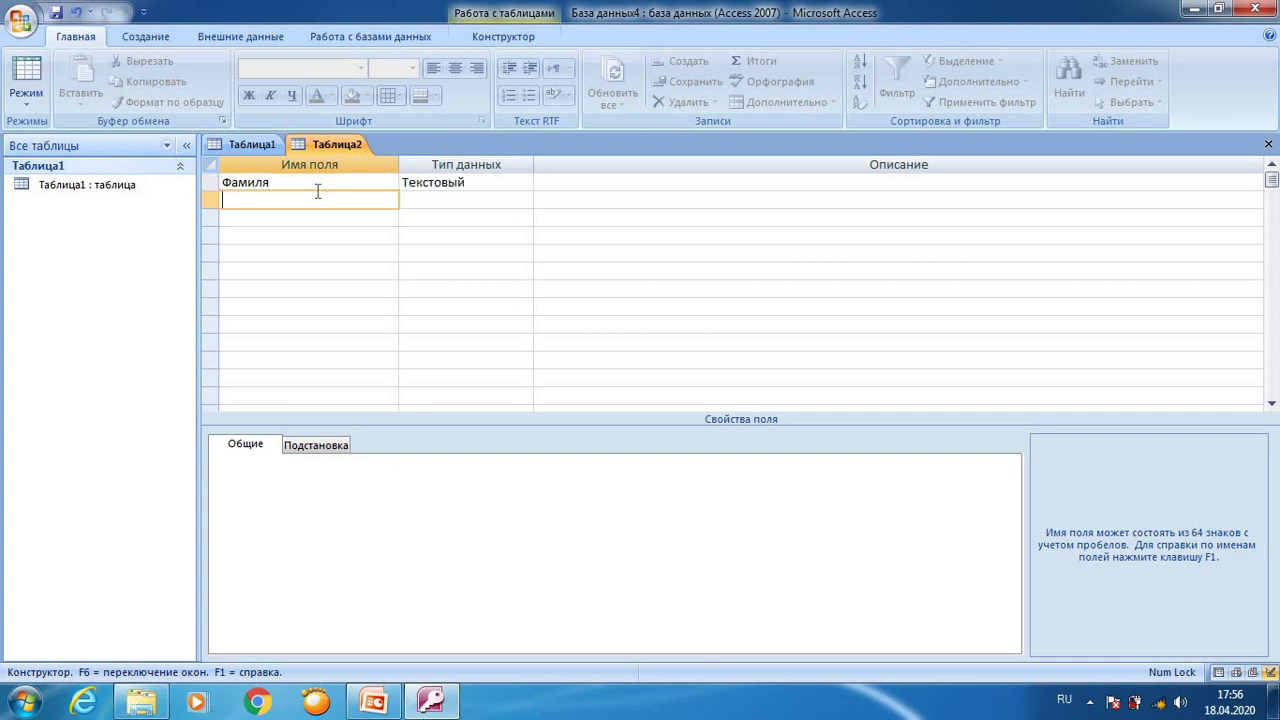
text(Имя)
key(Down)
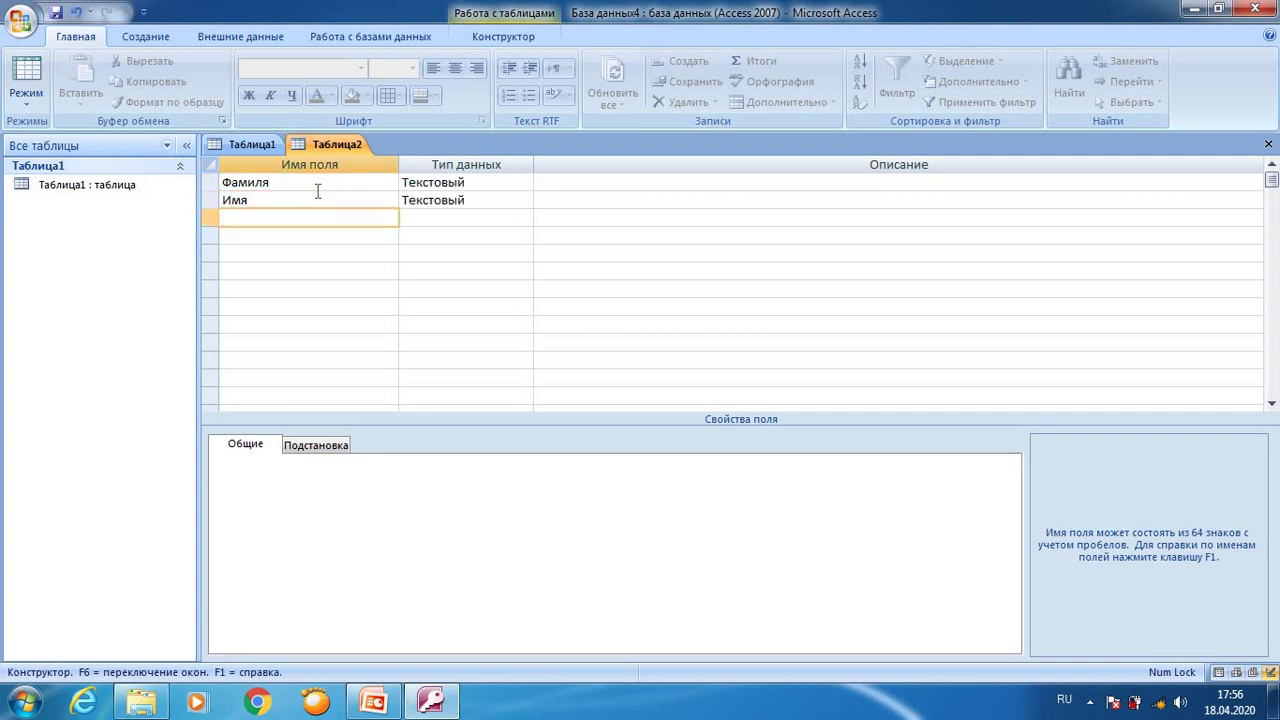
text(отчества)
key(Down)
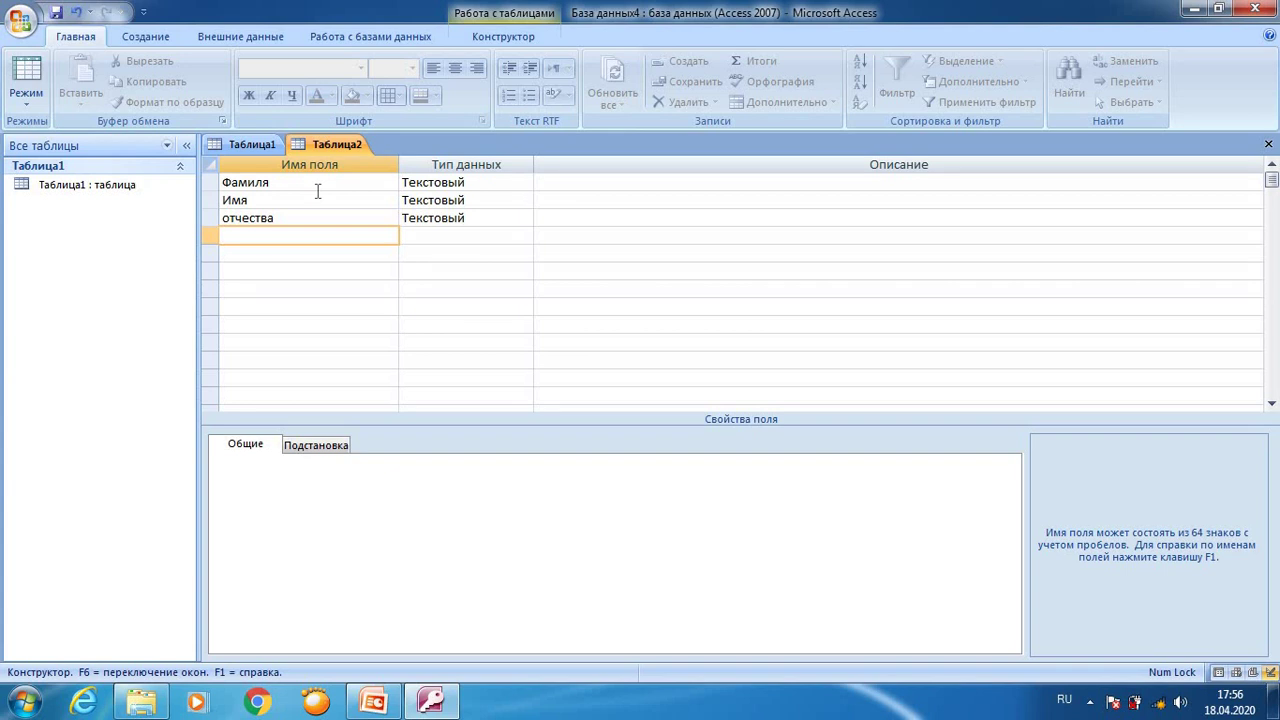
text(год рождение)
key(Down)
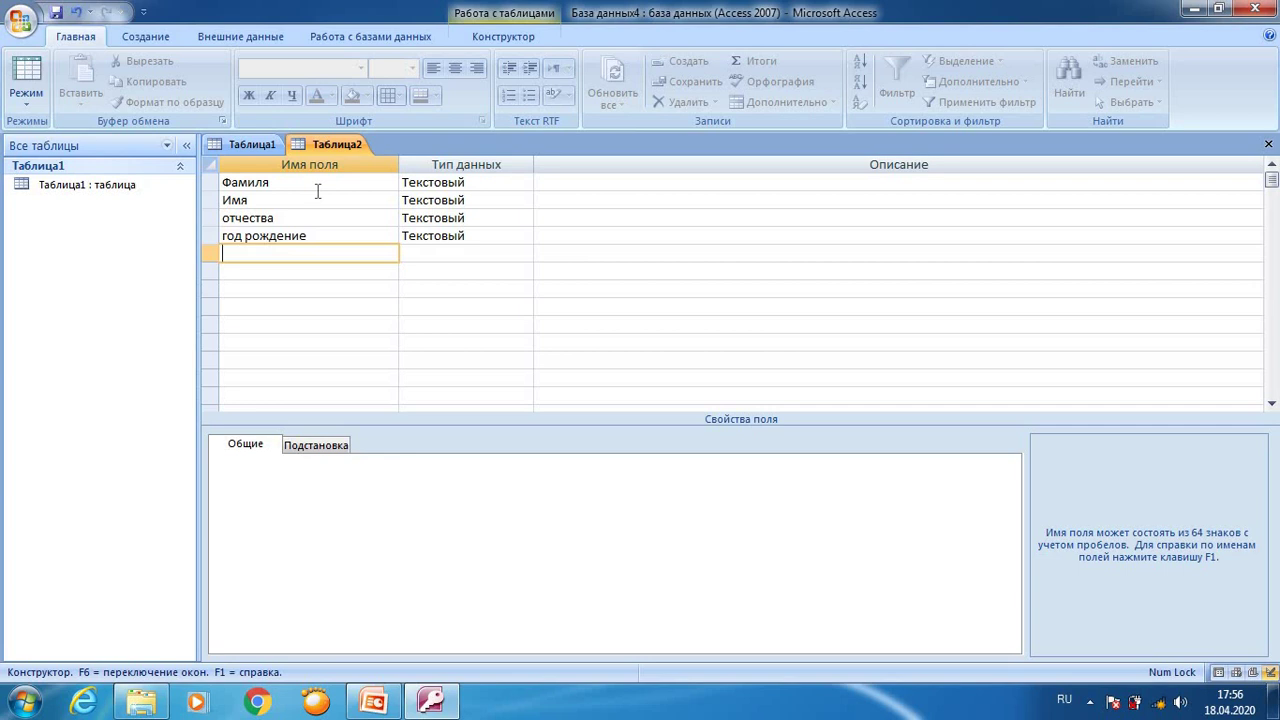
text(адресс)
key(Down)
text(телефон)
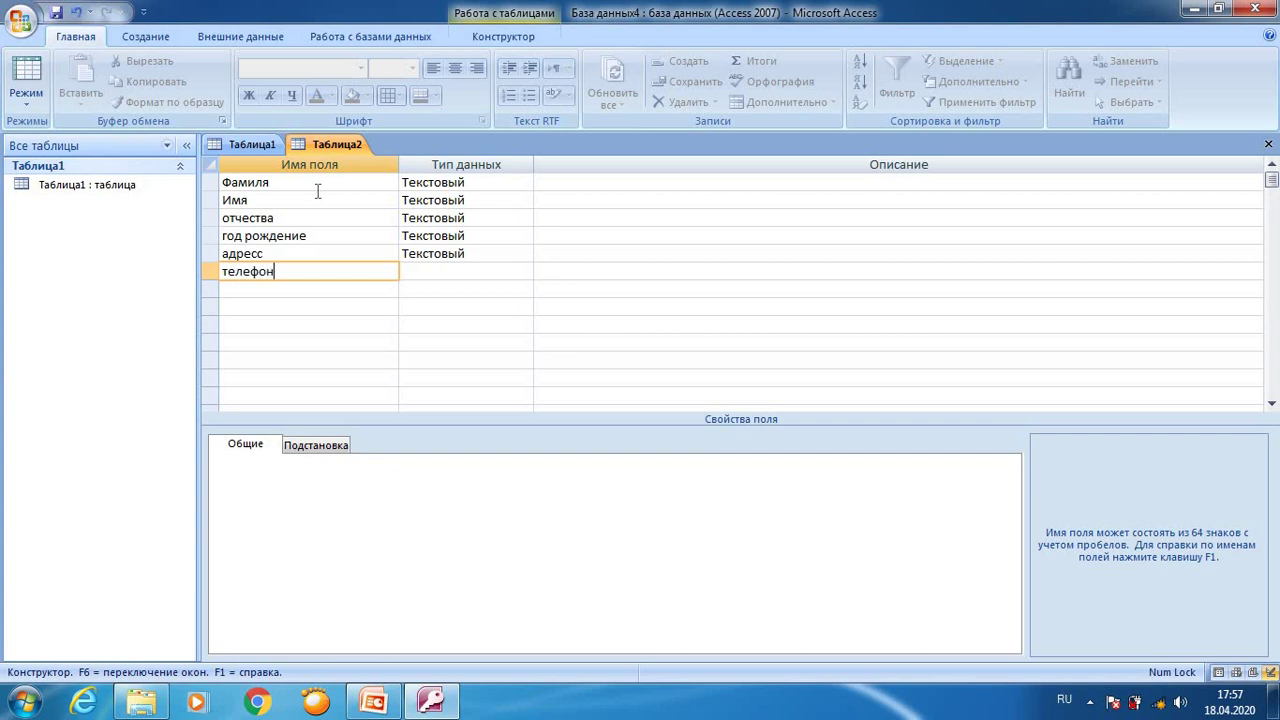
key(Down)
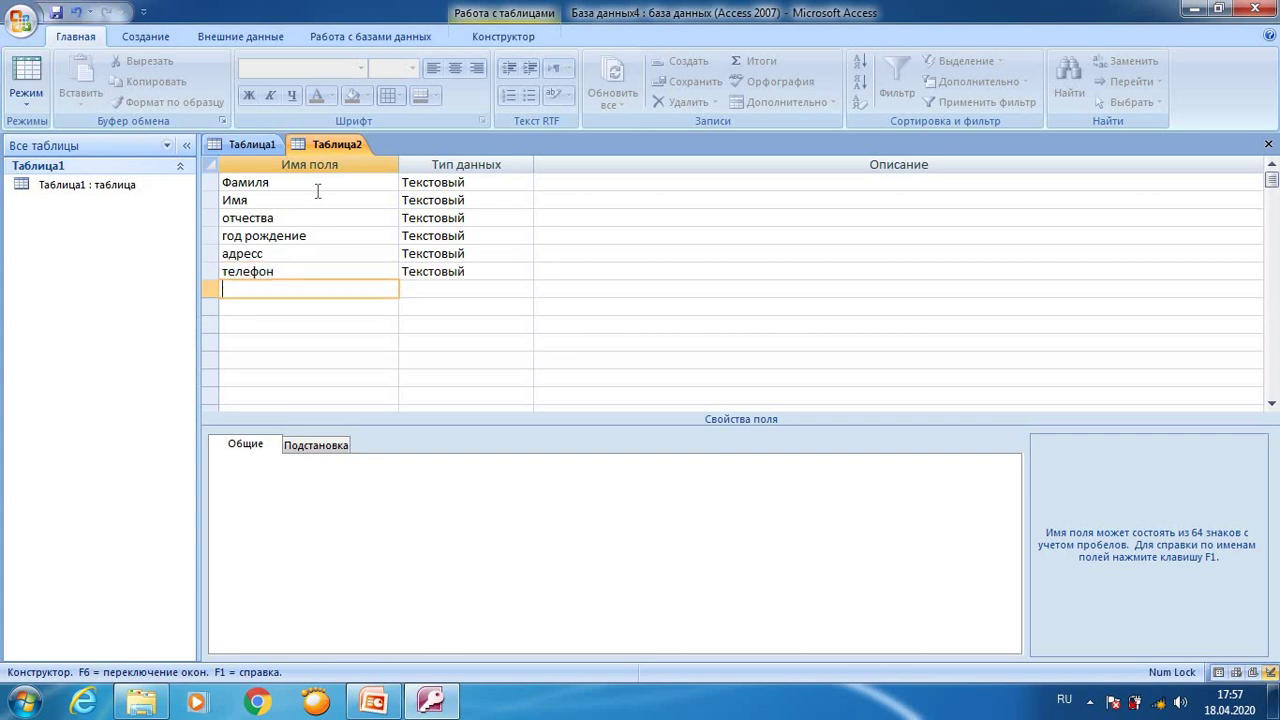
text(паспорт)
key(Down)
text(куболук)
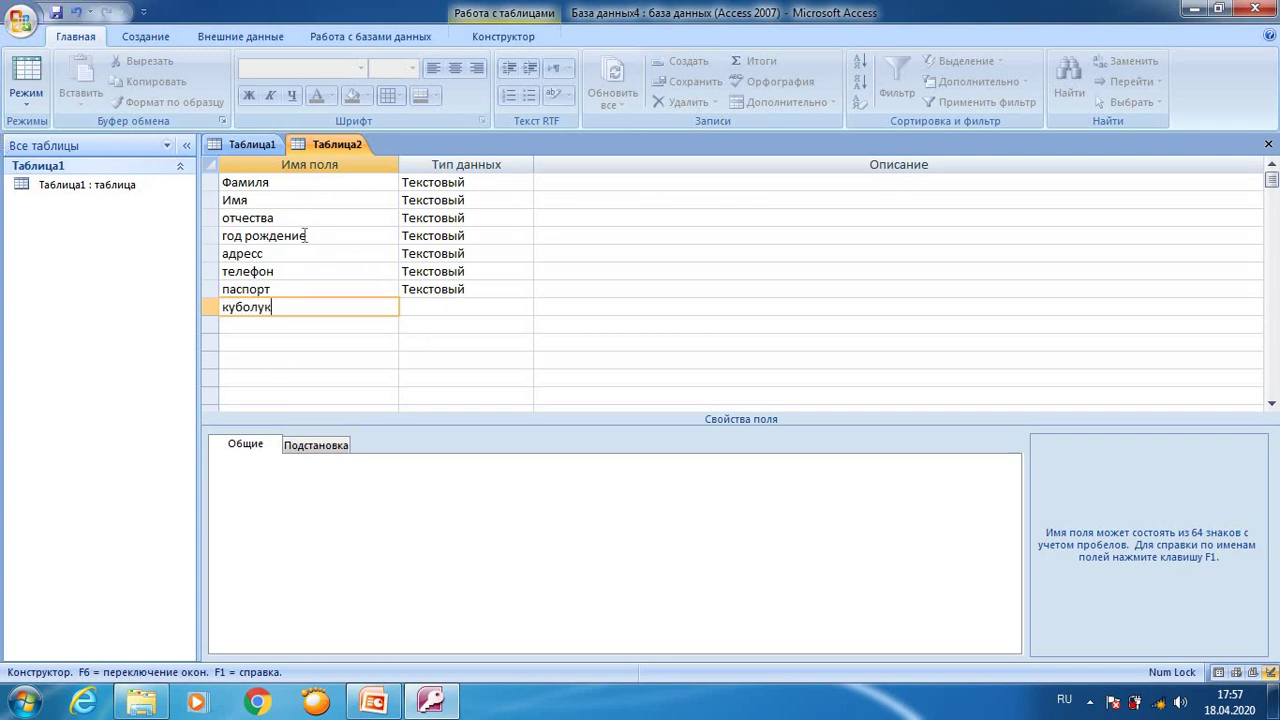
Step: Commit the куболук row and review the fields' data types, ending with Фамилия selected
click(309, 236)
key(Down)
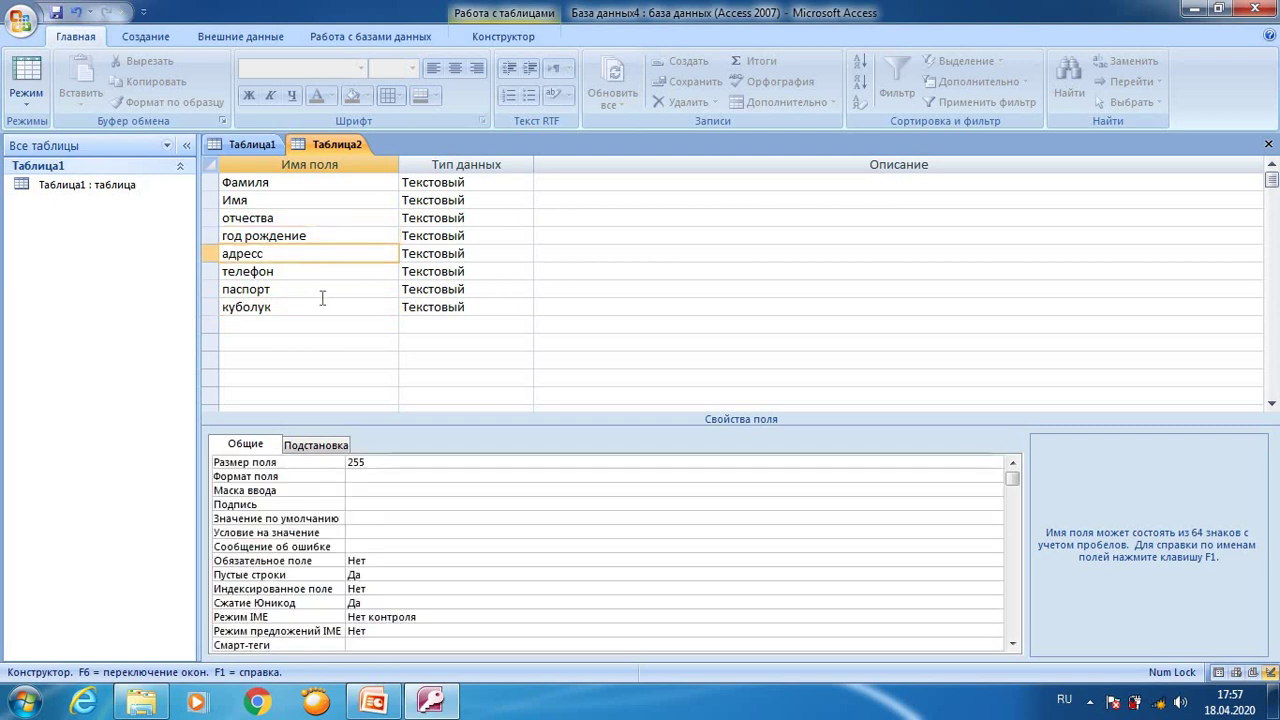
click(318, 292)
click(306, 307)
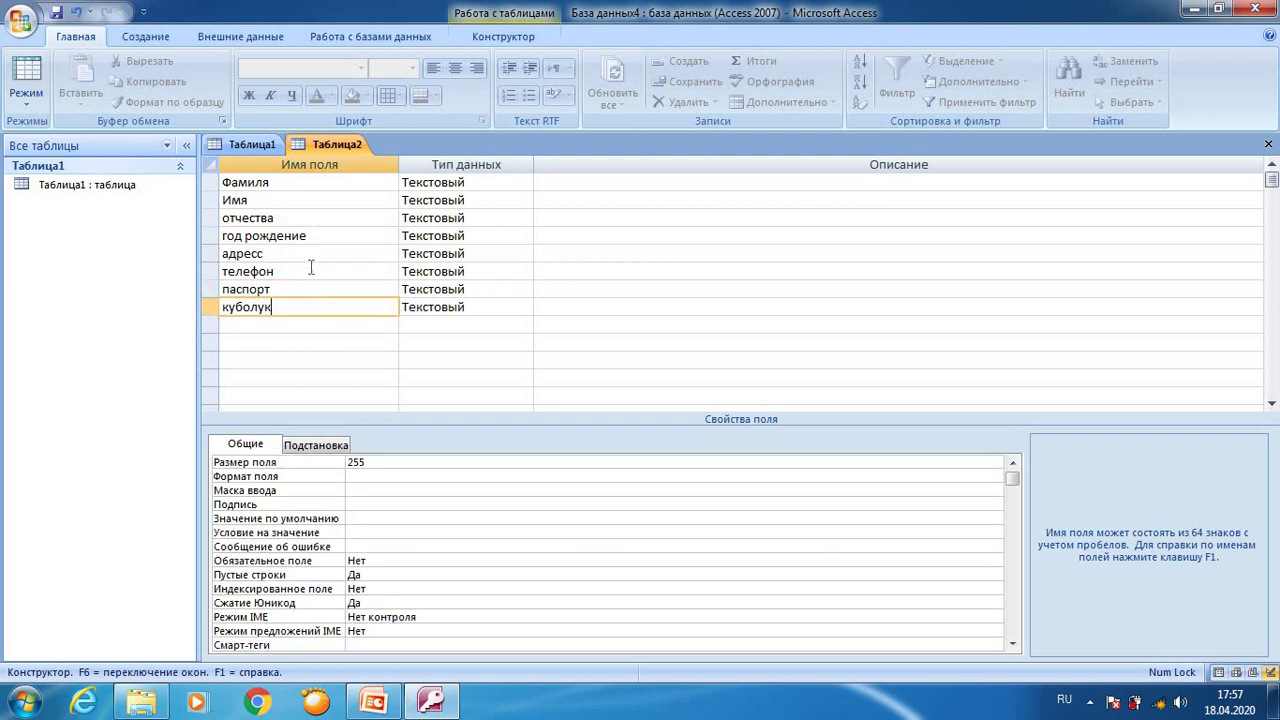
click(294, 185)
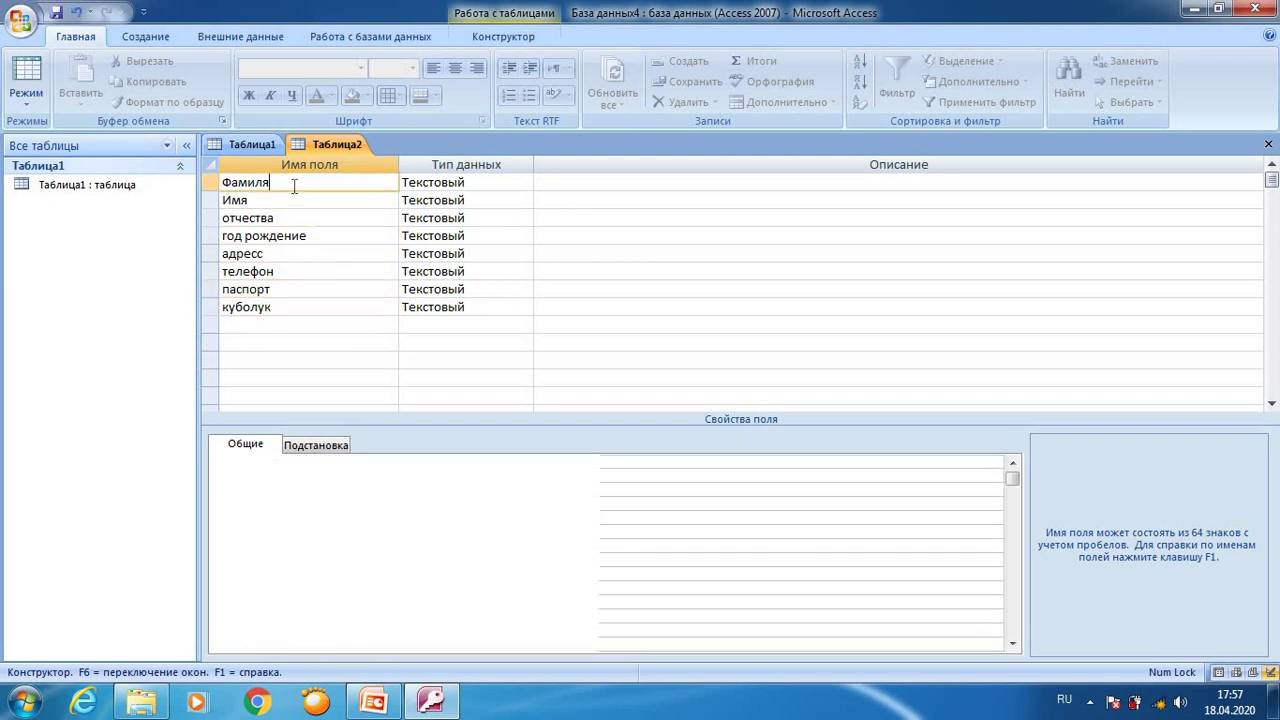
click(442, 180)
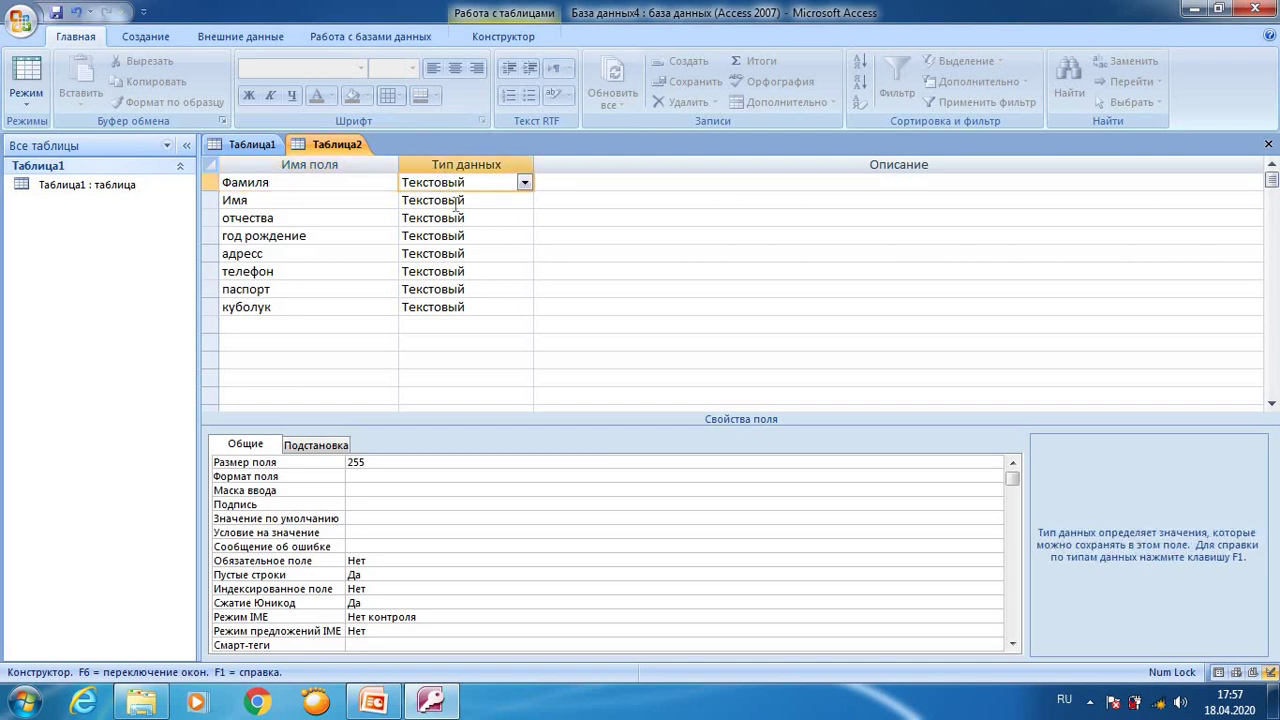
click(455, 200)
click(460, 216)
click(443, 180)
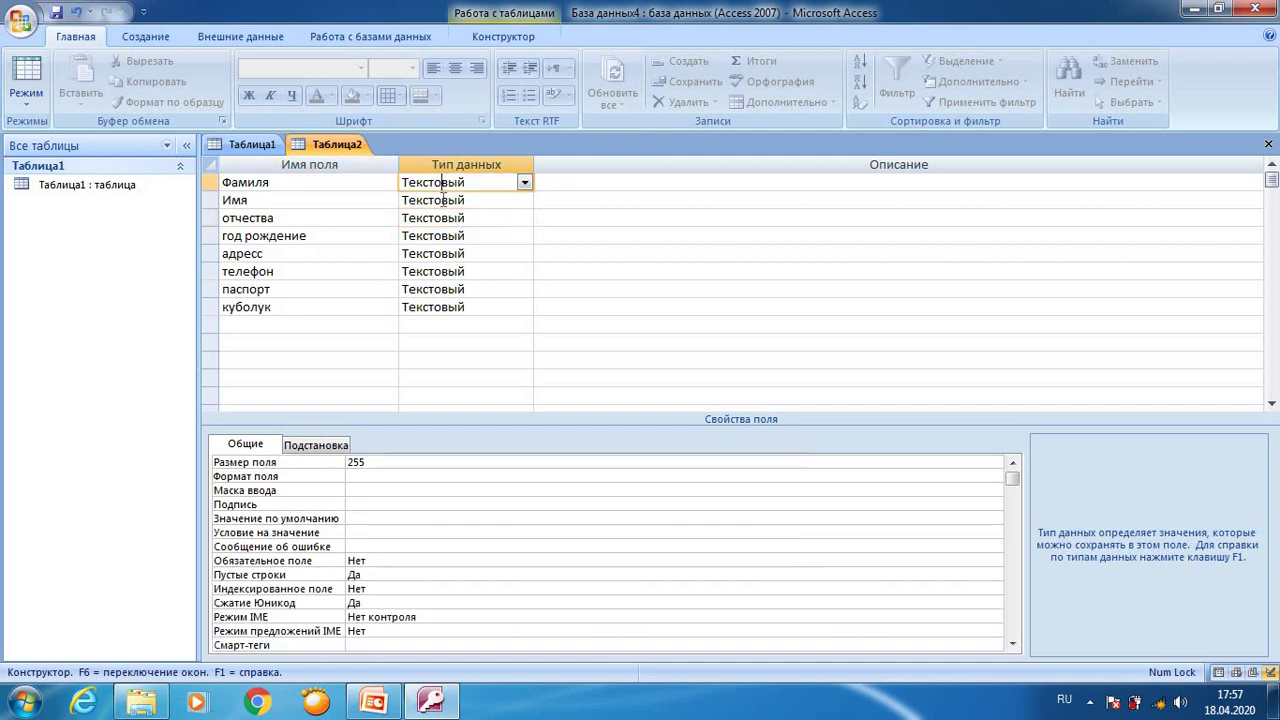
click(442, 200)
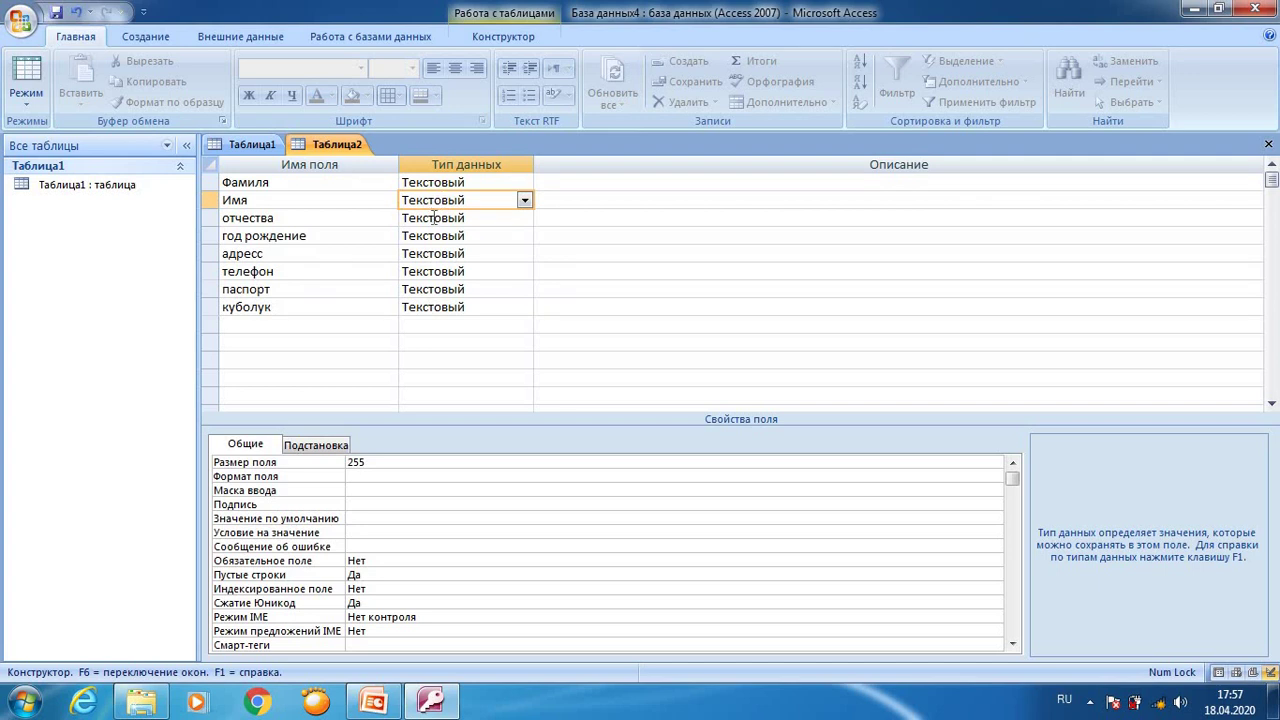
click(433, 217)
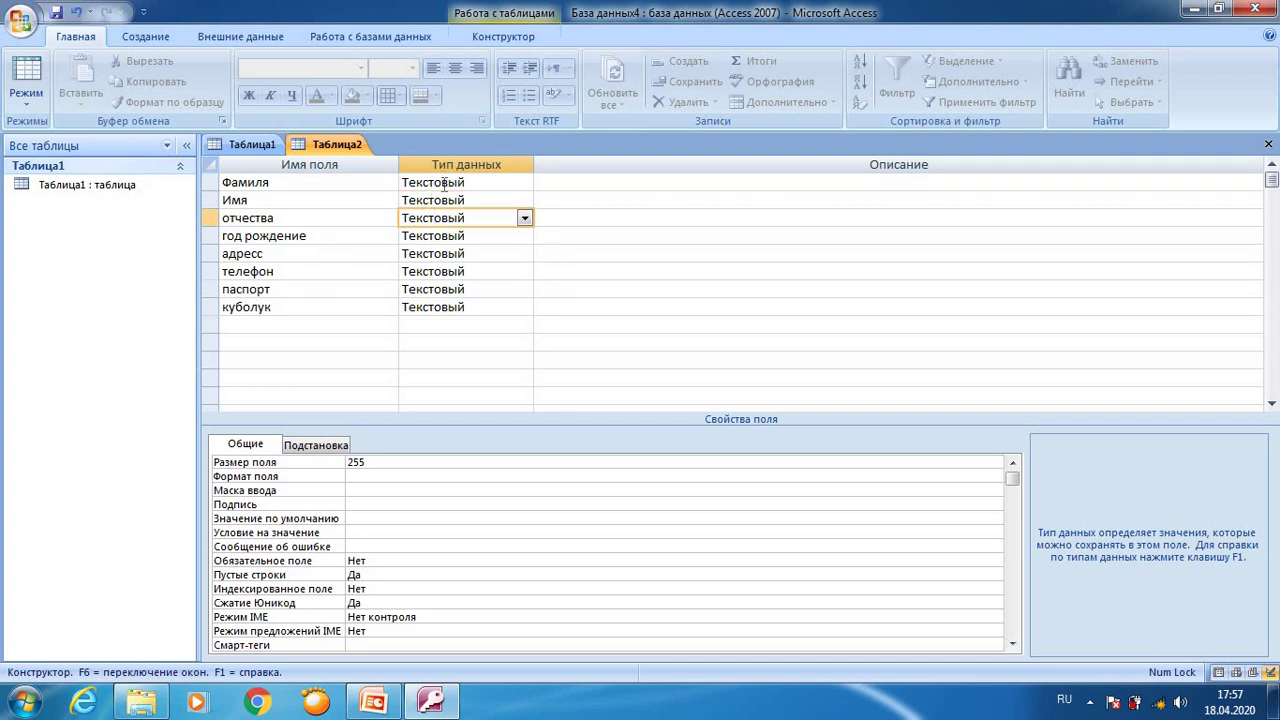
click(443, 182)
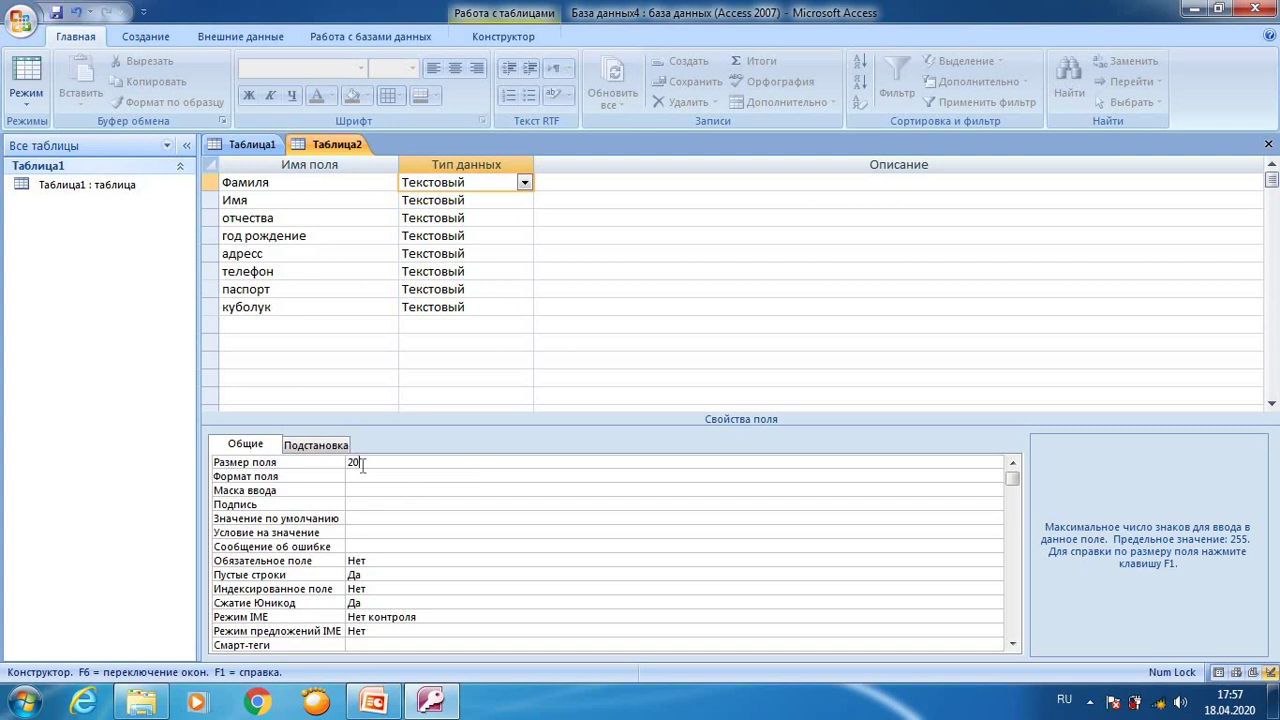
Step: Set the field size to 20 for the Имя, отчества and год рождение fields
click(462, 202)
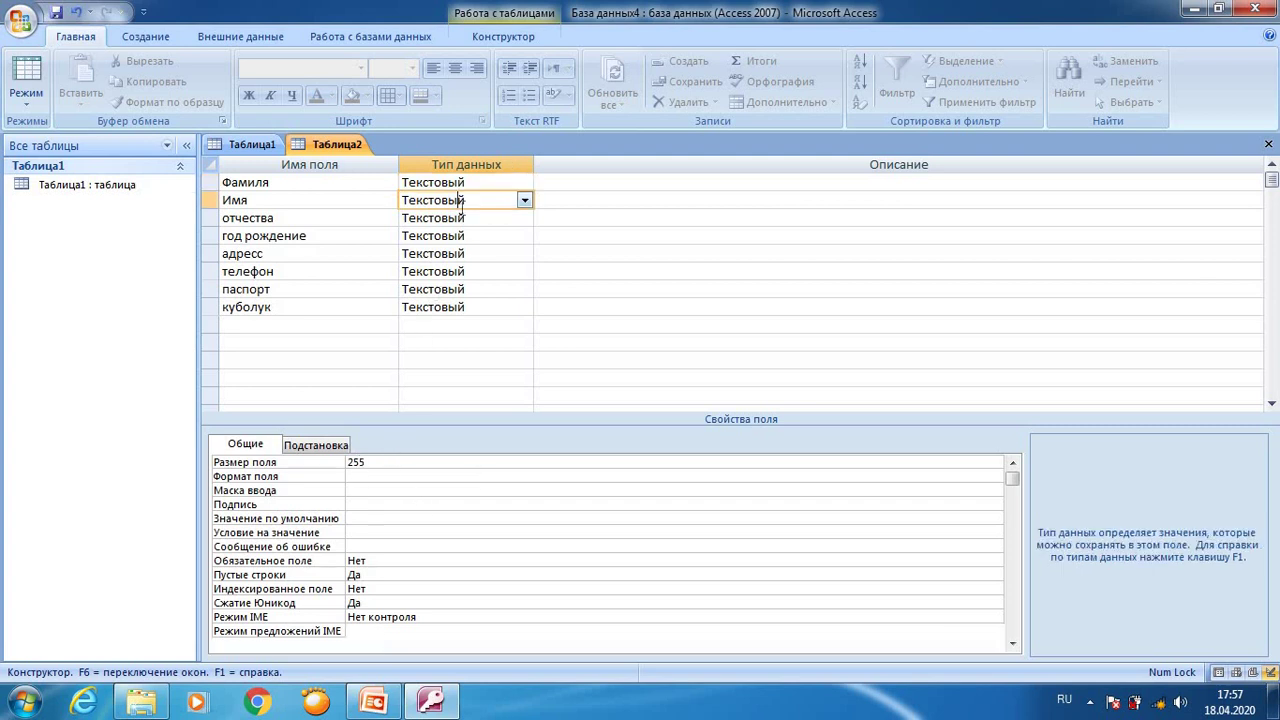
click(409, 463)
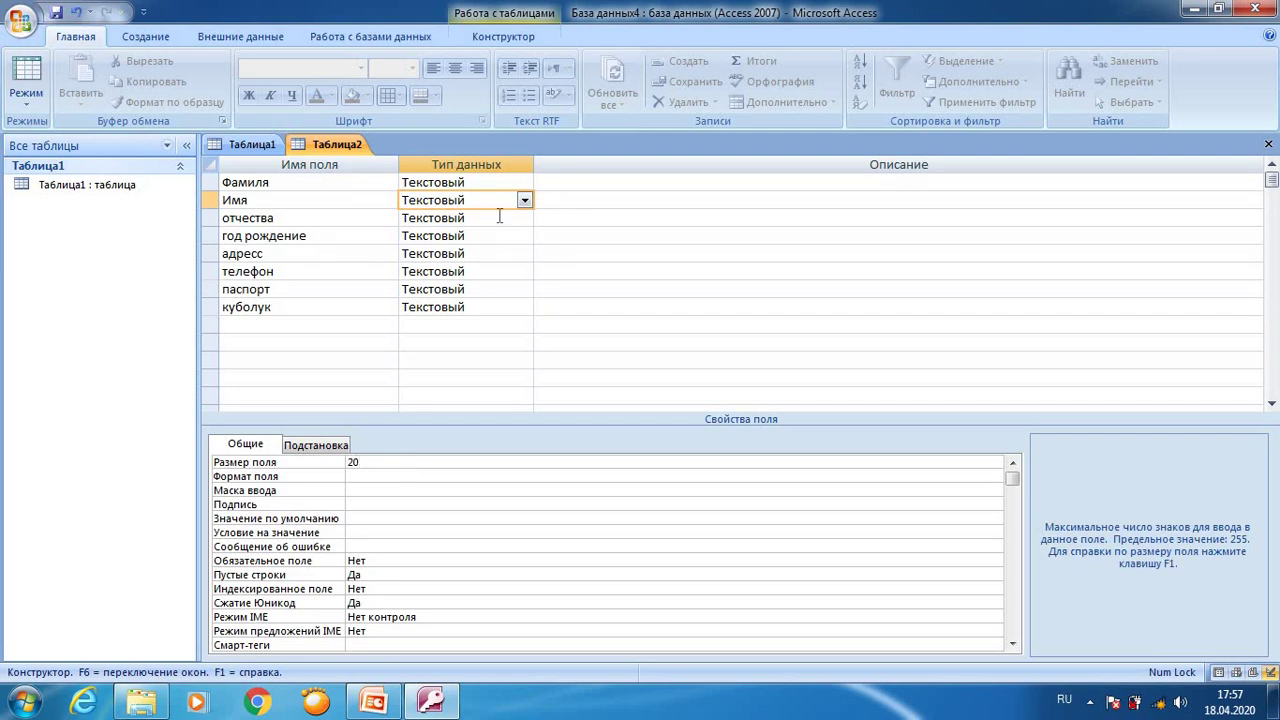
click(500, 218)
click(392, 462)
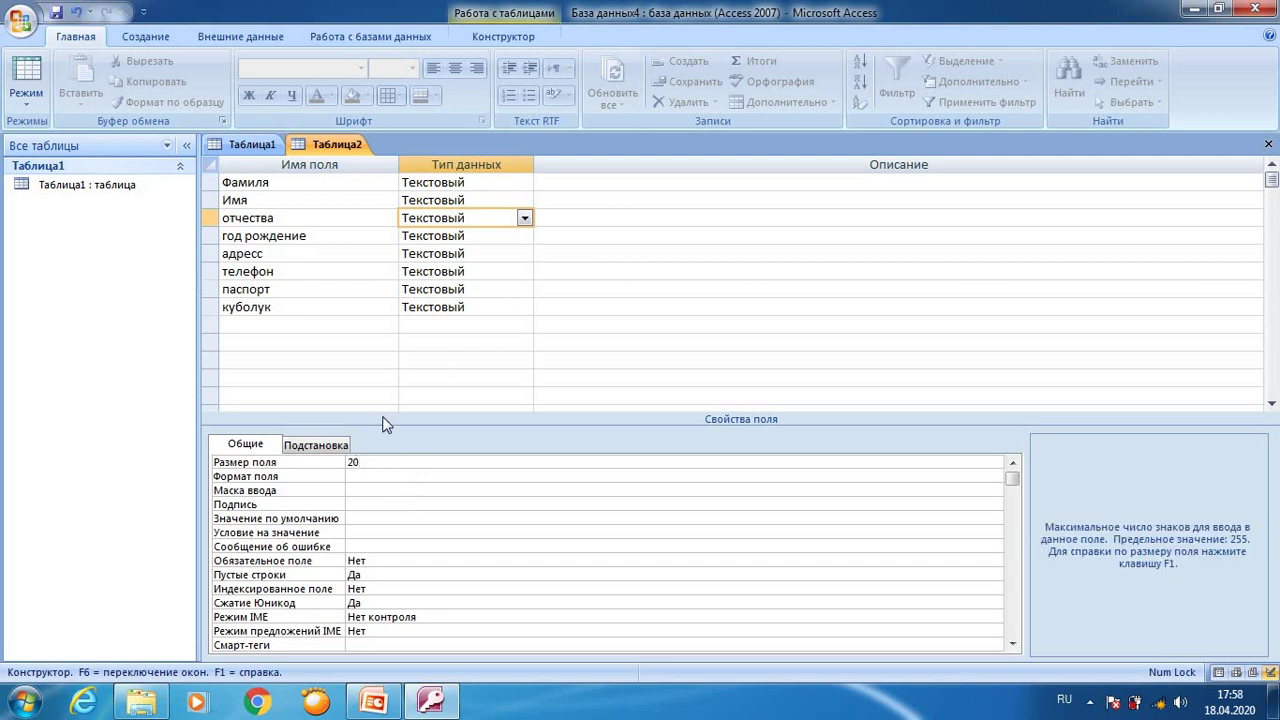
click(432, 236)
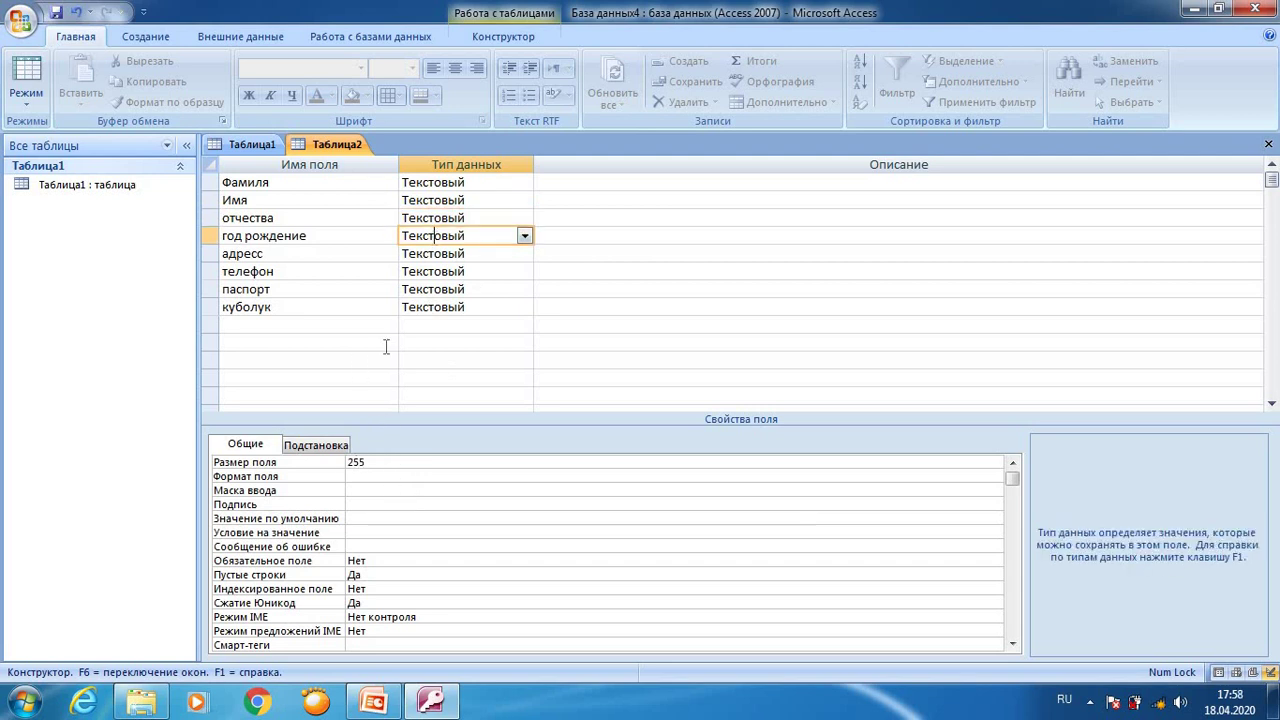
click(378, 465)
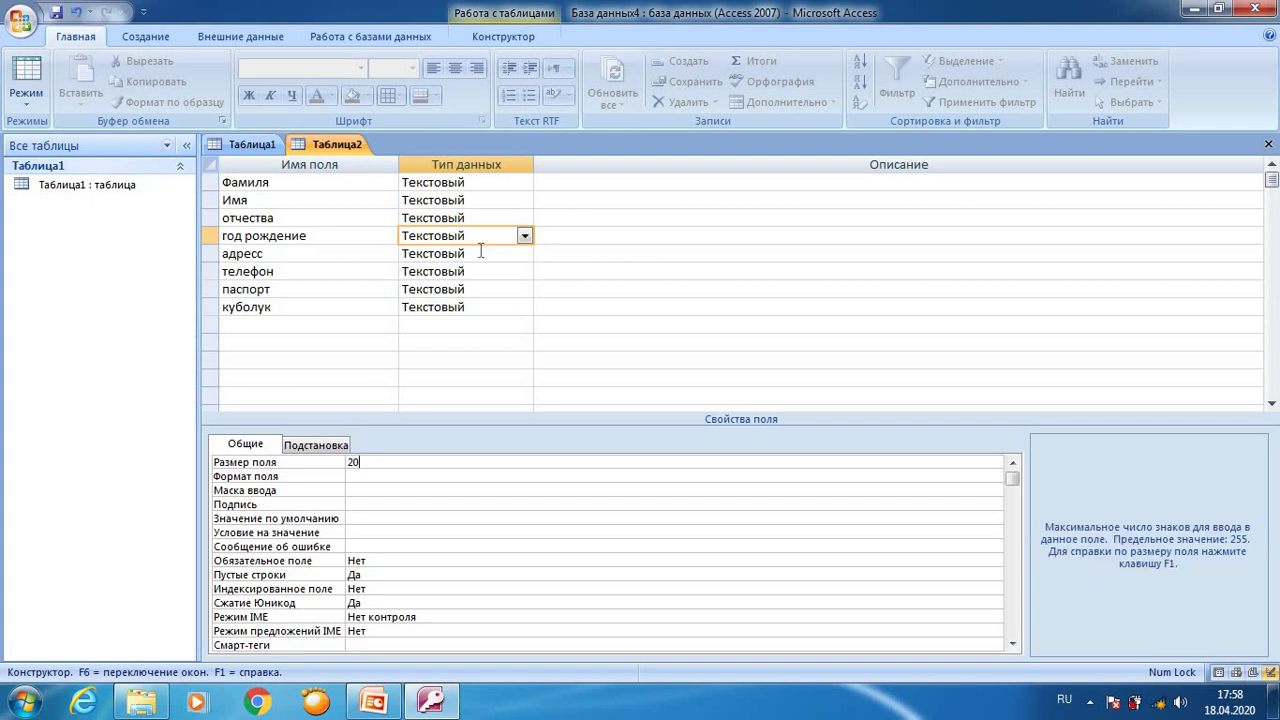
Step: Restore адрес to Текстовый after an invalid-type warning, then size адрес, телефон and паспорт to 20
click(505, 256)
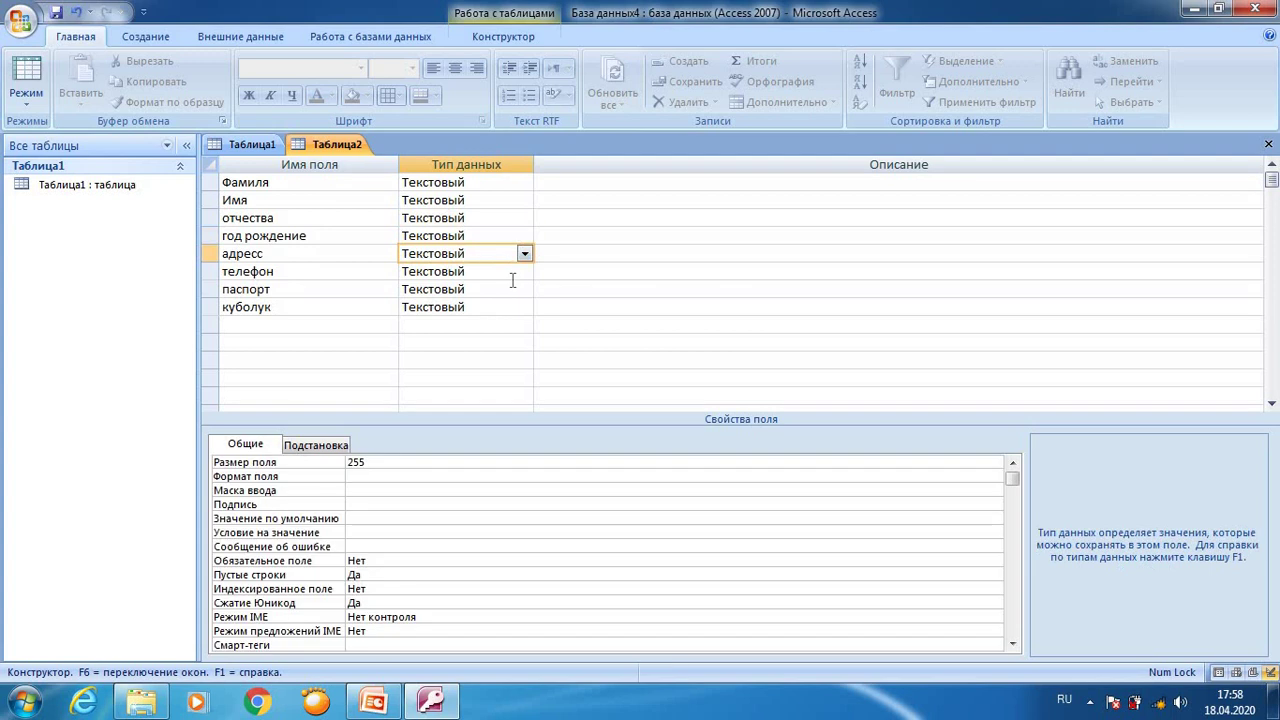
key(BackSpace)
key(BackSpace)
click(372, 463)
click(627, 410)
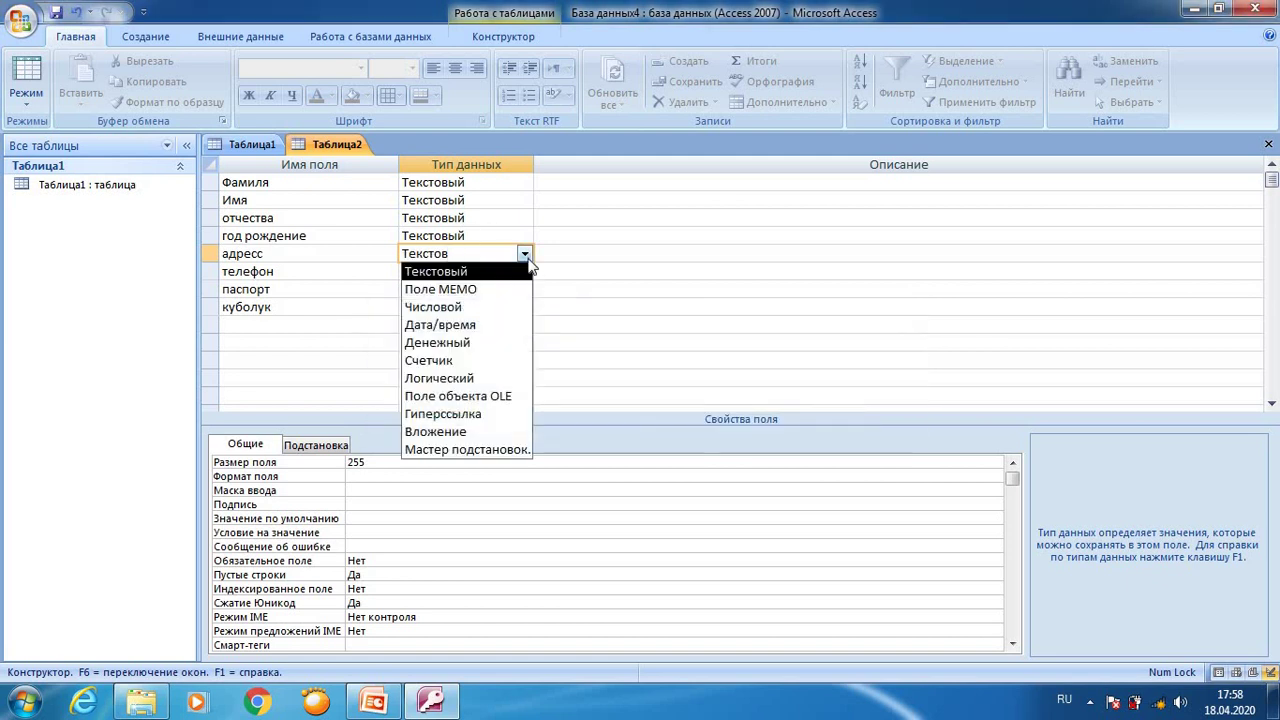
click(435, 271)
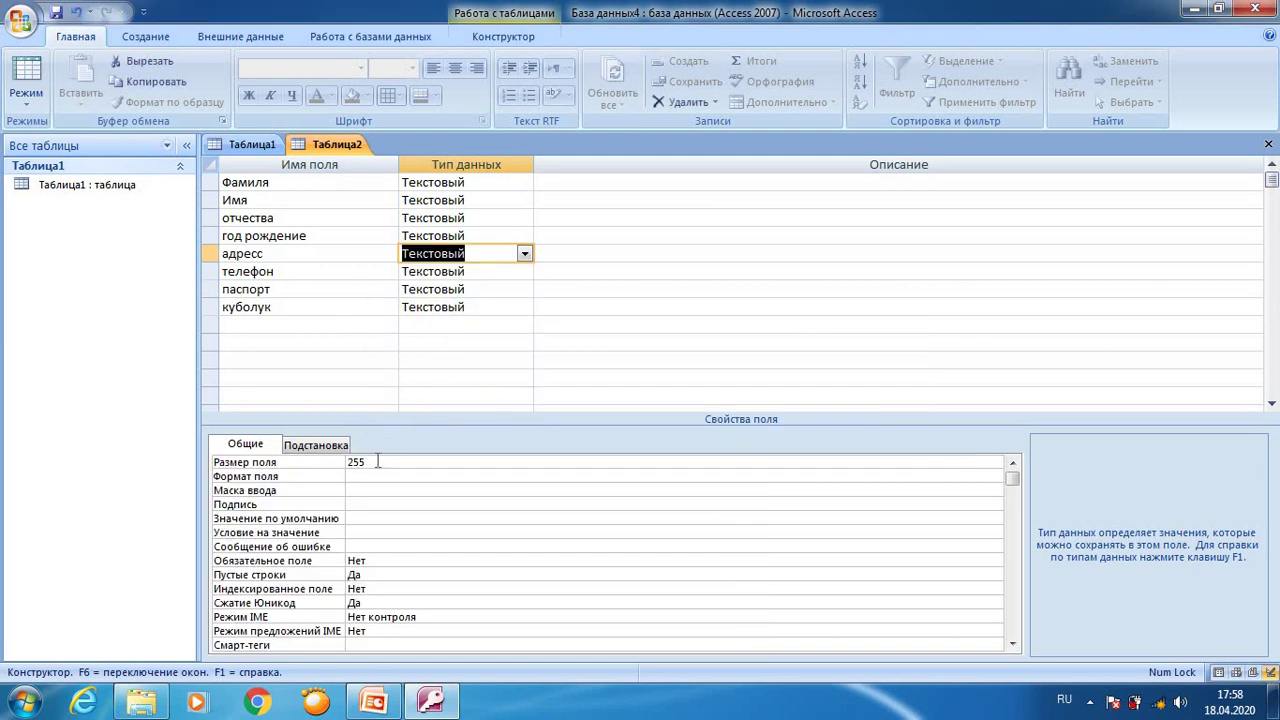
click(377, 461)
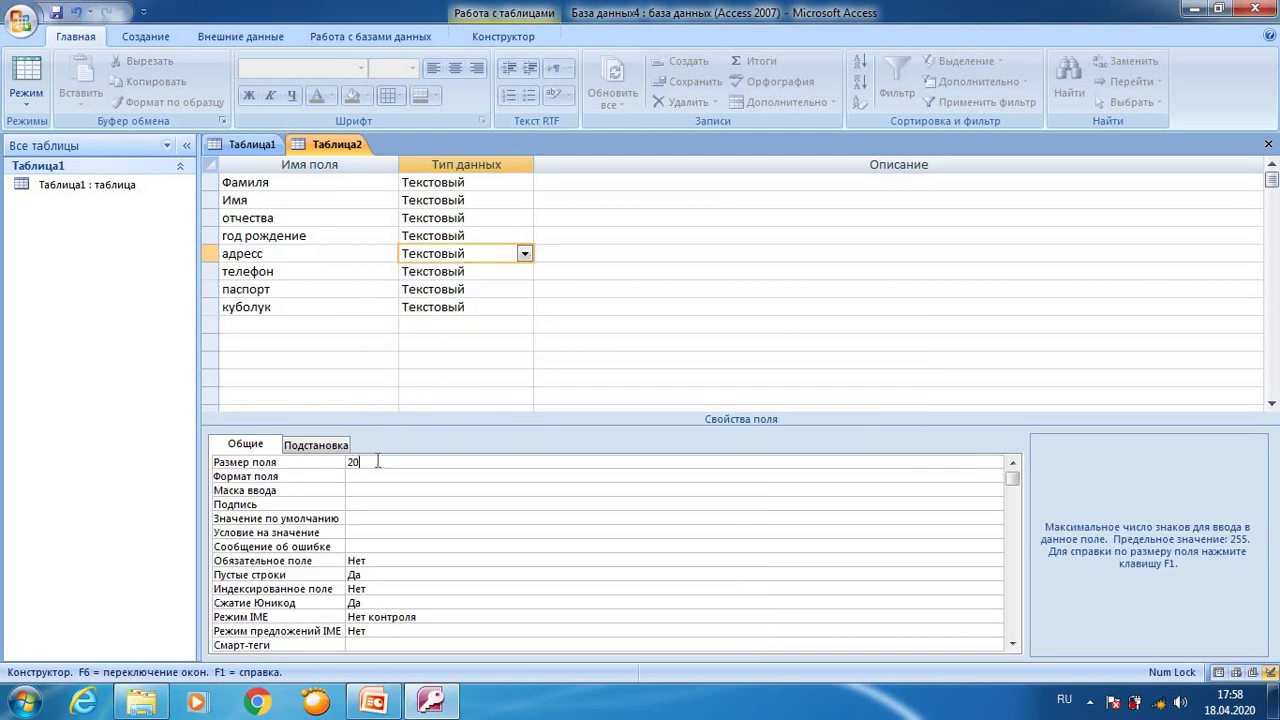
click(478, 270)
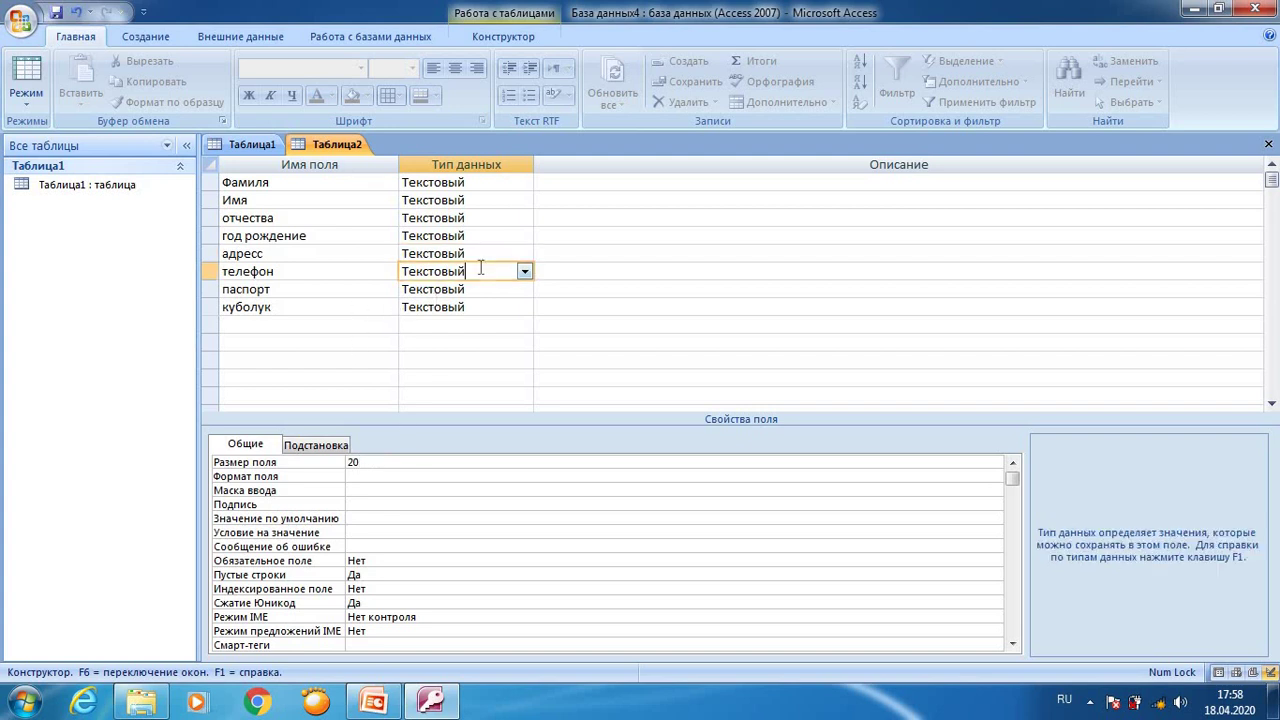
click(380, 464)
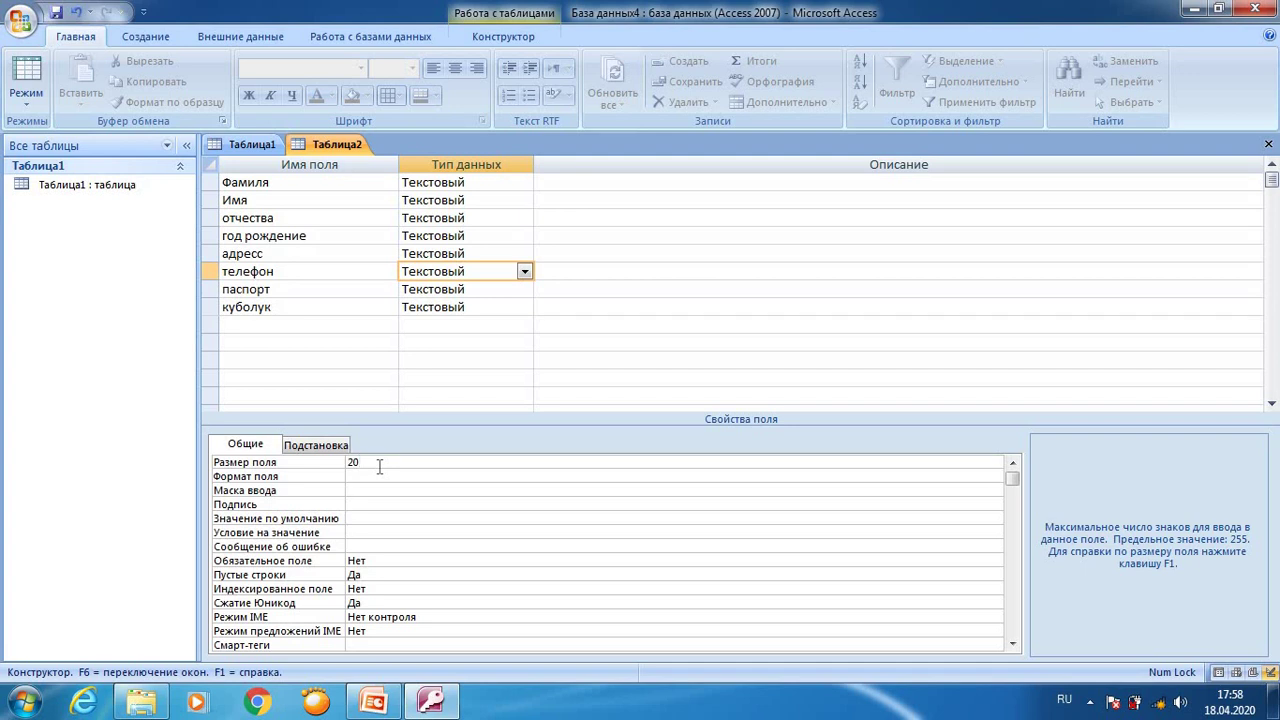
click(468, 290)
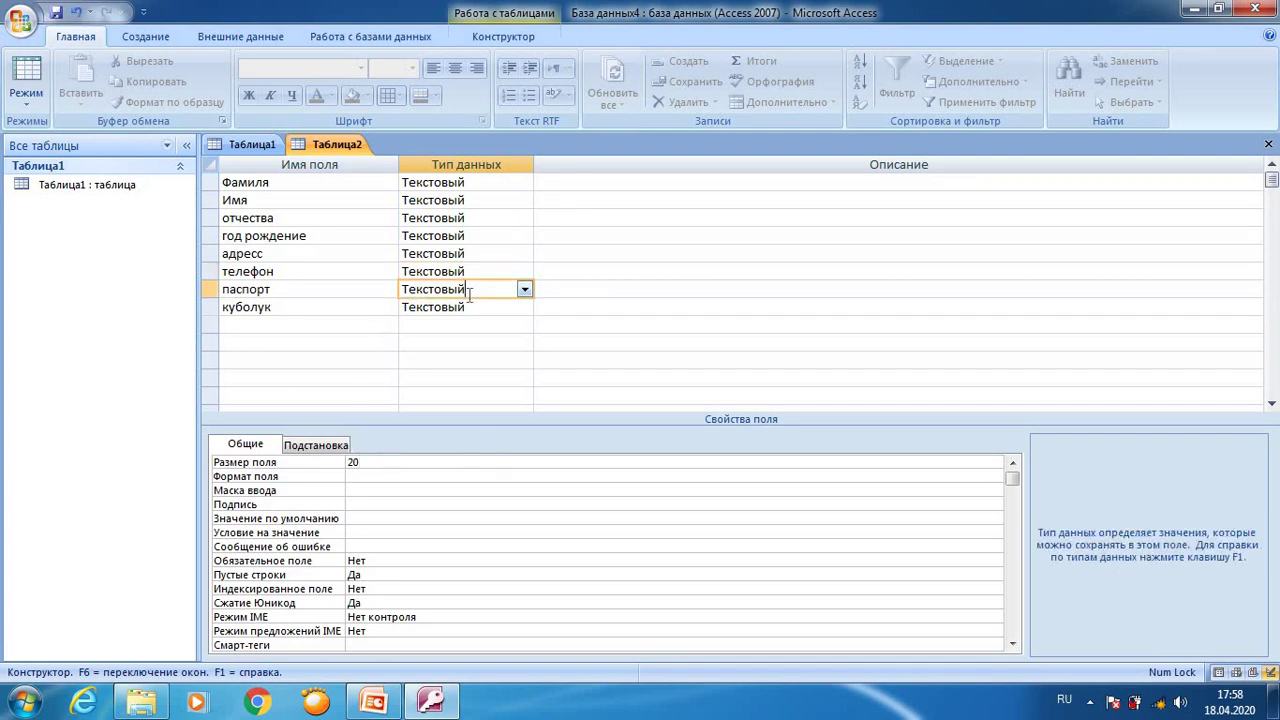
click(397, 460)
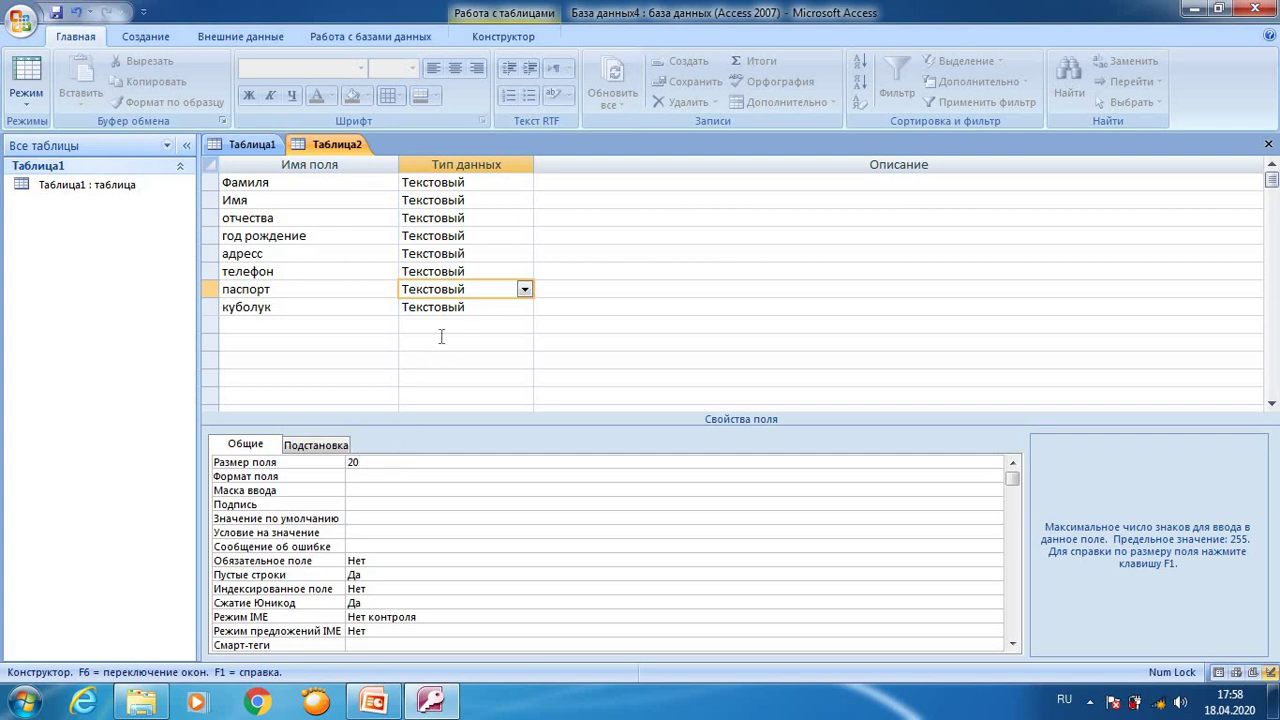
Step: Clear the паспорт size, dismiss the invalid-value warnings, and enter 25 as its field size
key(BackSpace)
key(BackSpace)
click(524, 291)
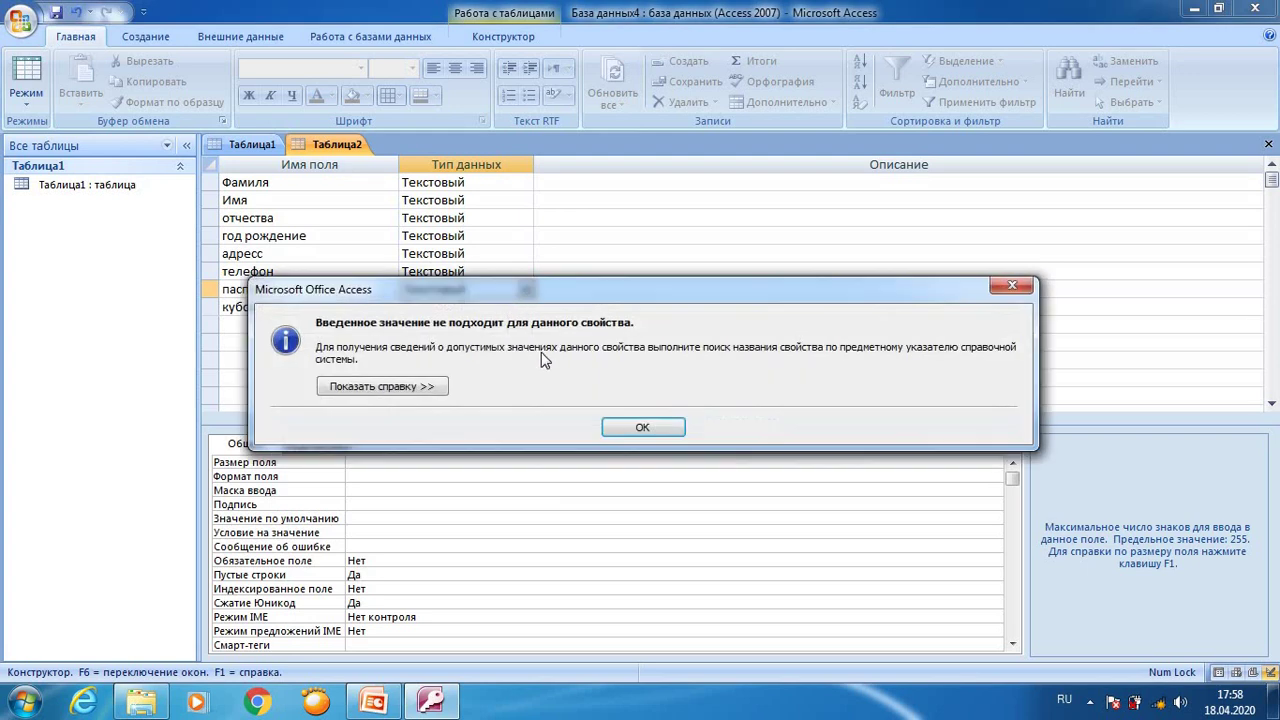
click(643, 427)
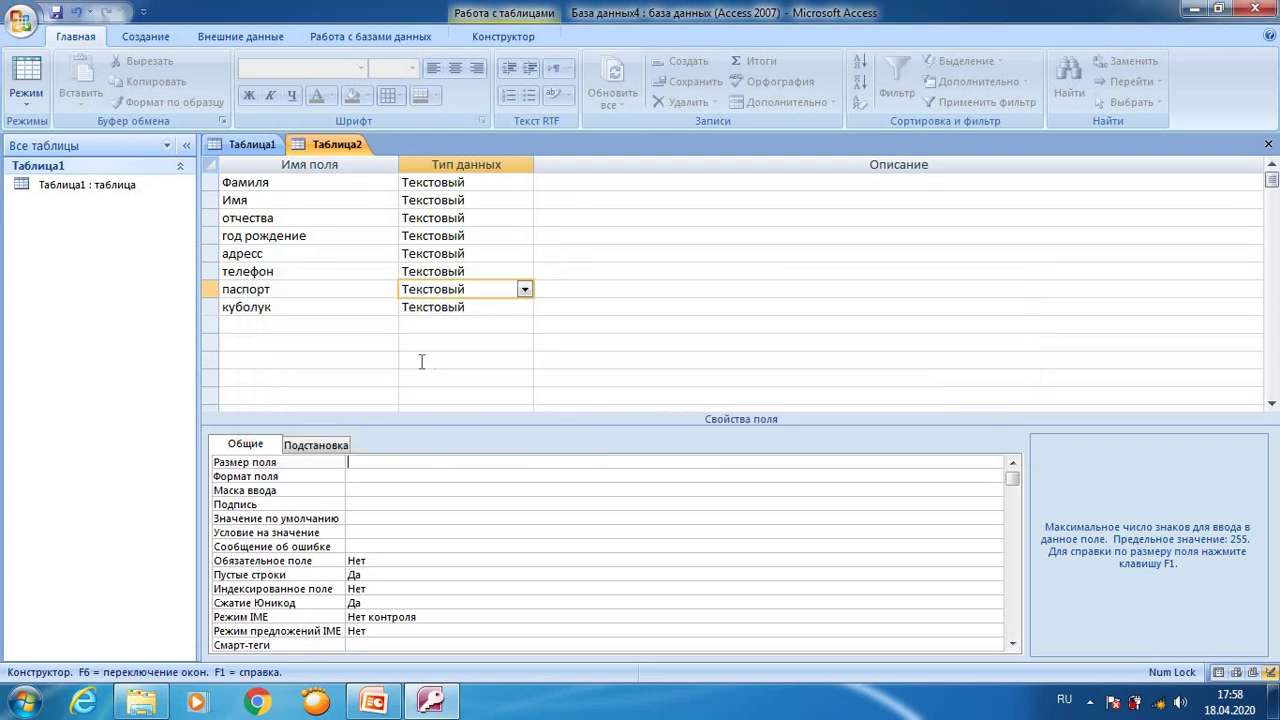
click(522, 290)
click(621, 426)
text(25)
Step: Make паспорт a Логический field, then save the table as Таблица2 with a Код key field
click(524, 290)
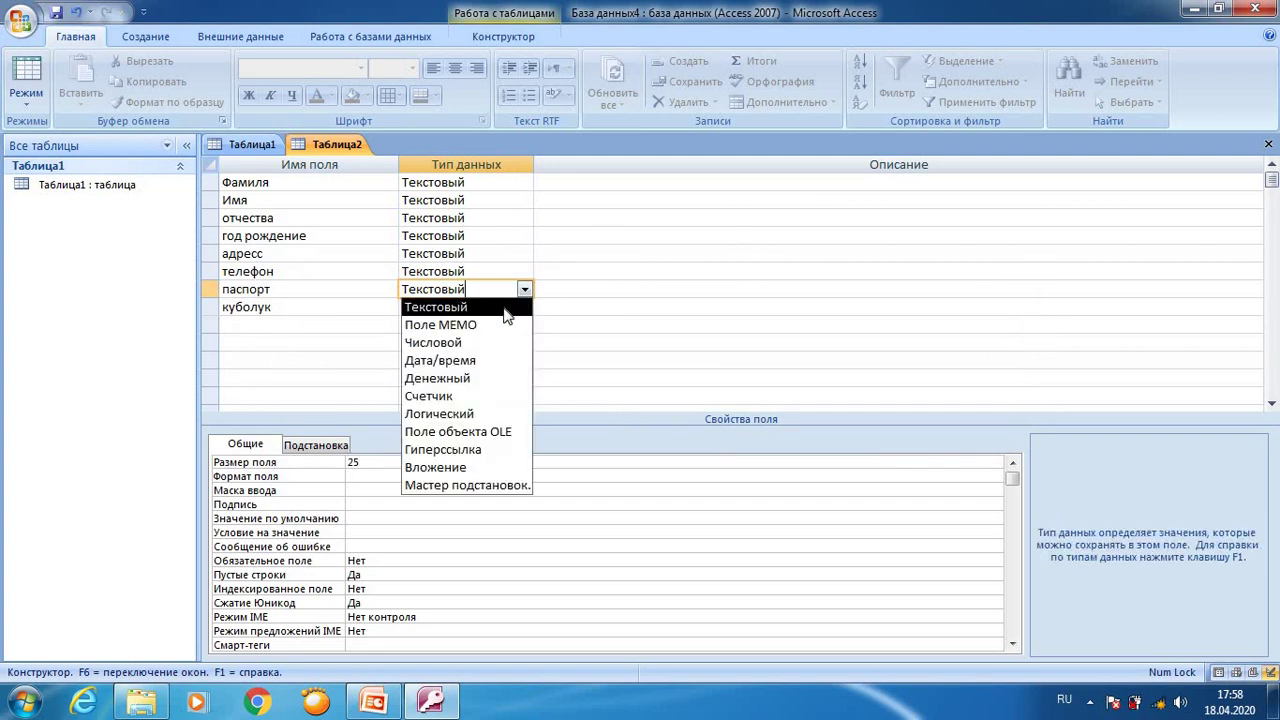
click(440, 413)
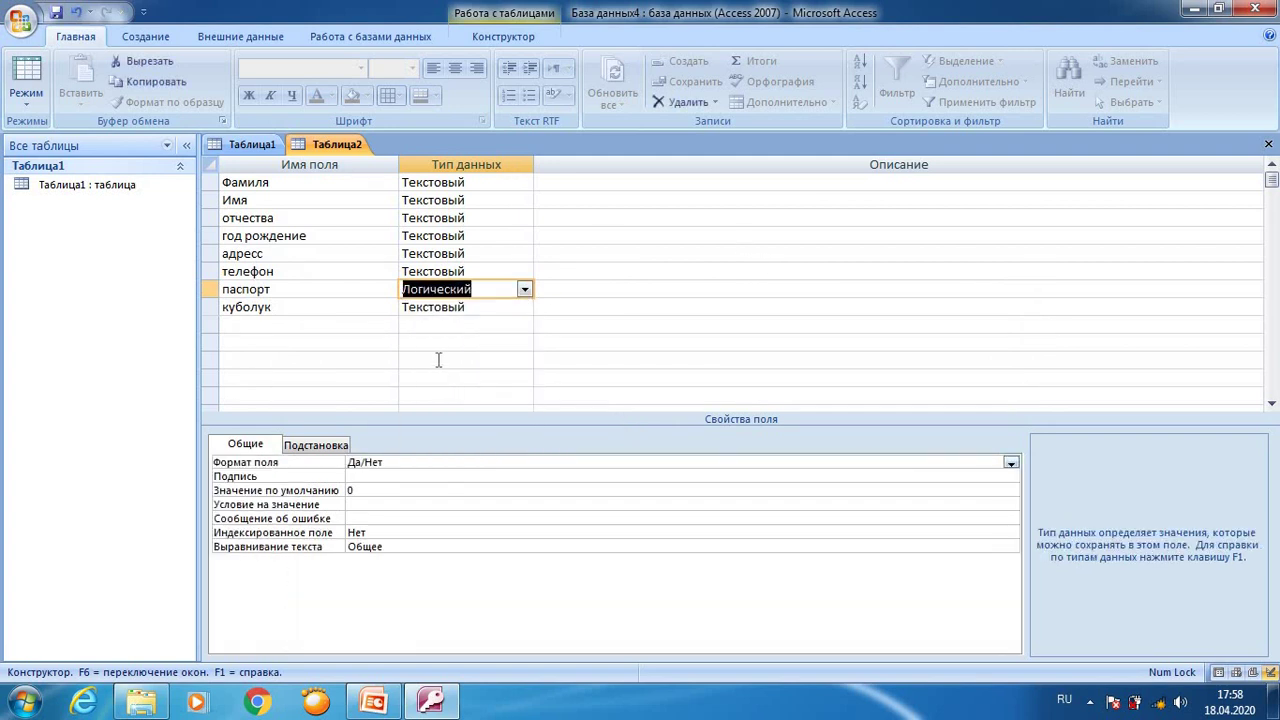
click(21, 72)
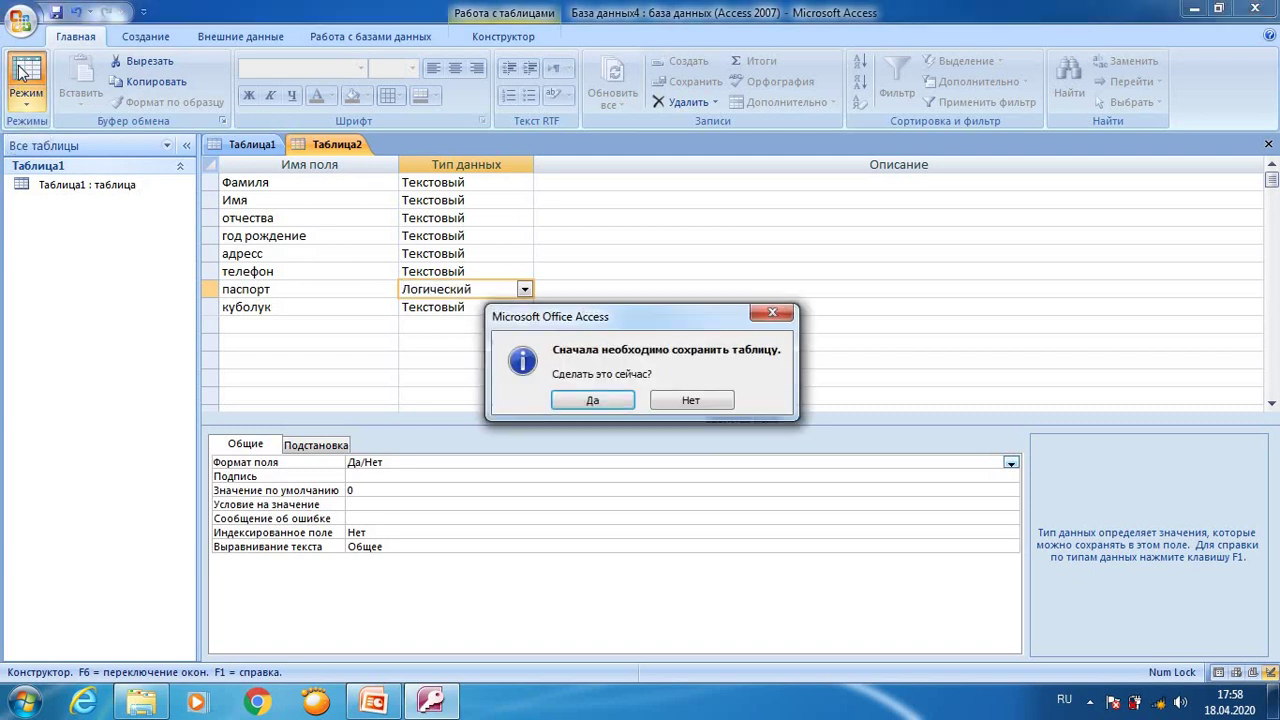
click(600, 400)
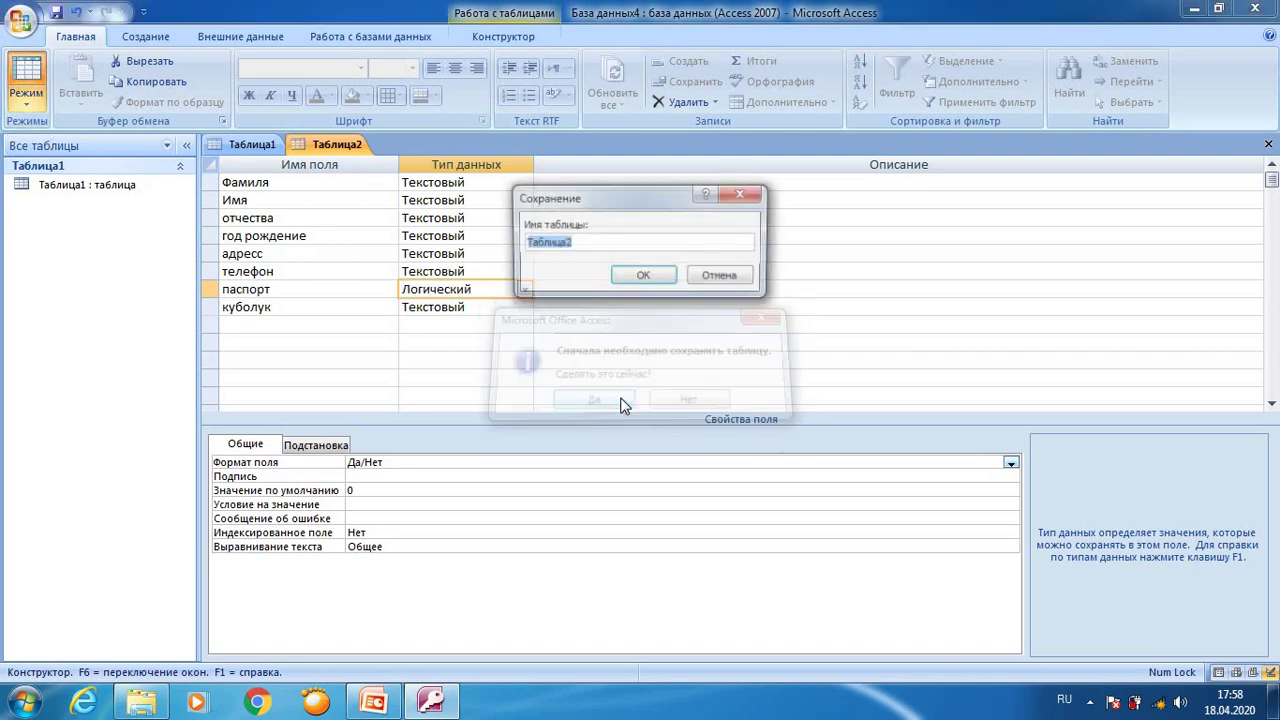
click(628, 276)
click(536, 416)
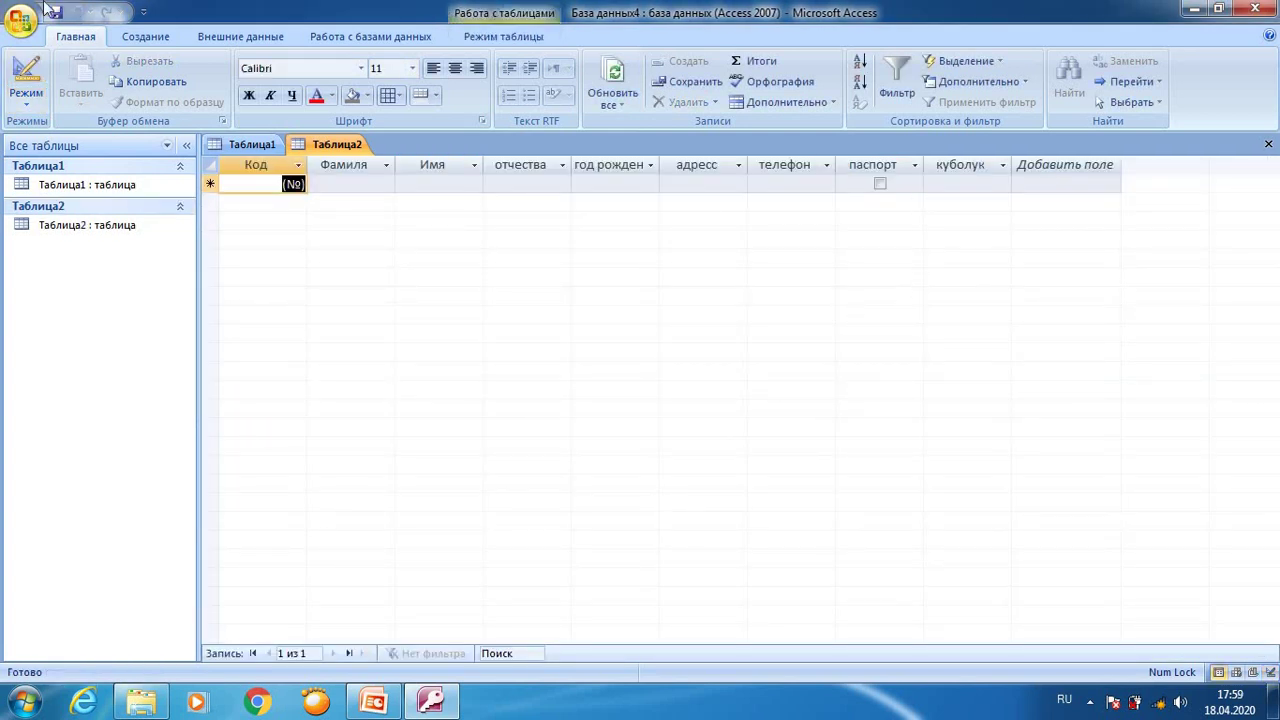
Step: Reopen Таблица2 in Design view, change куболук to Логический, and save to view the datasheet
right_click(336, 149)
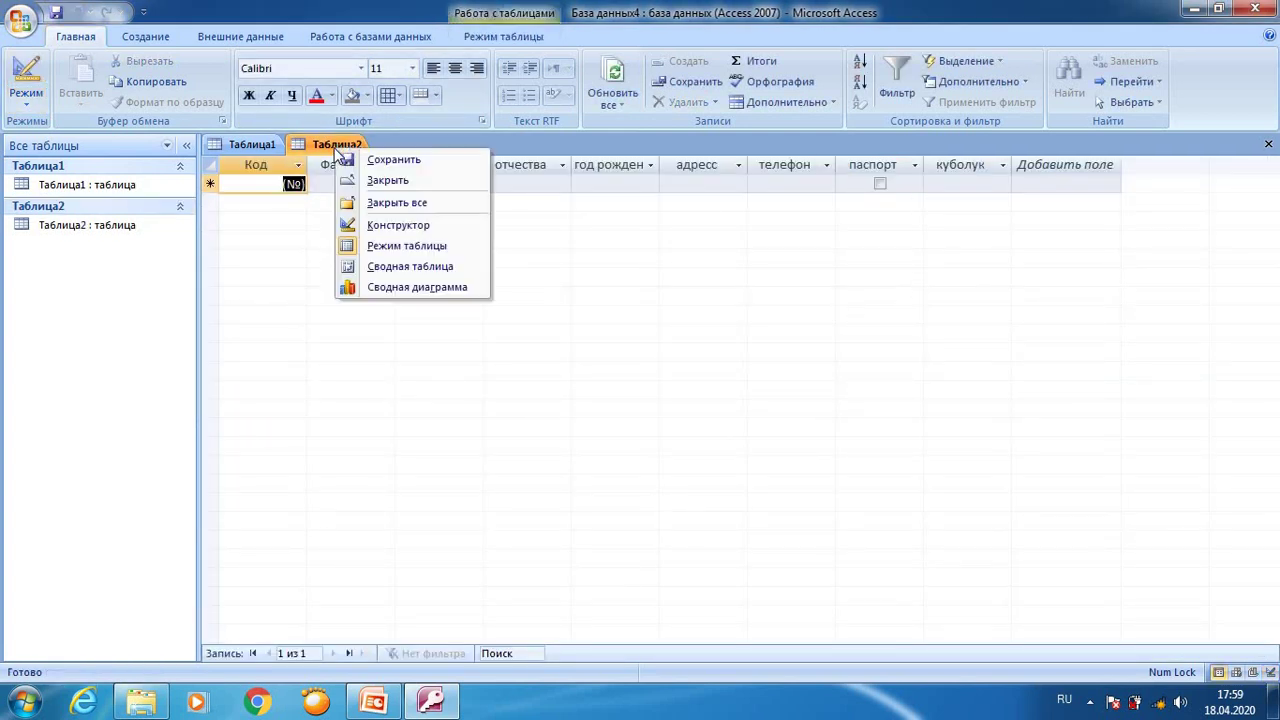
click(388, 225)
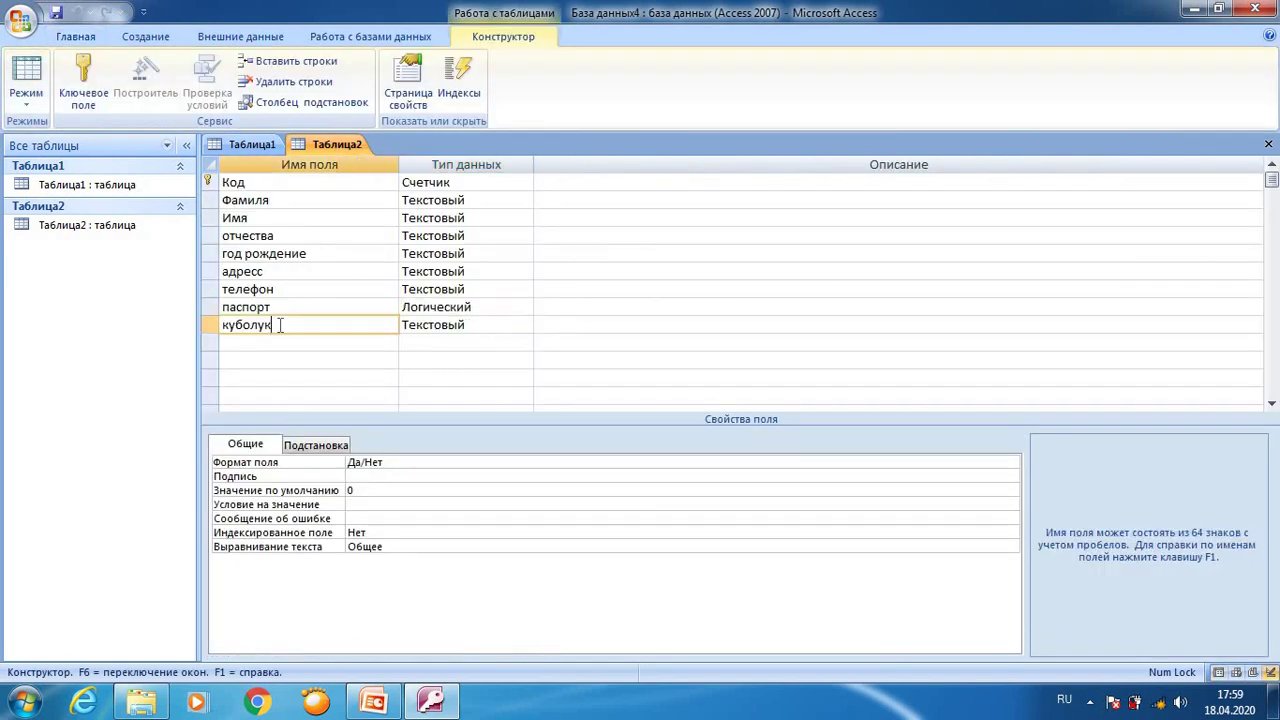
key(Tab)
click(523, 326)
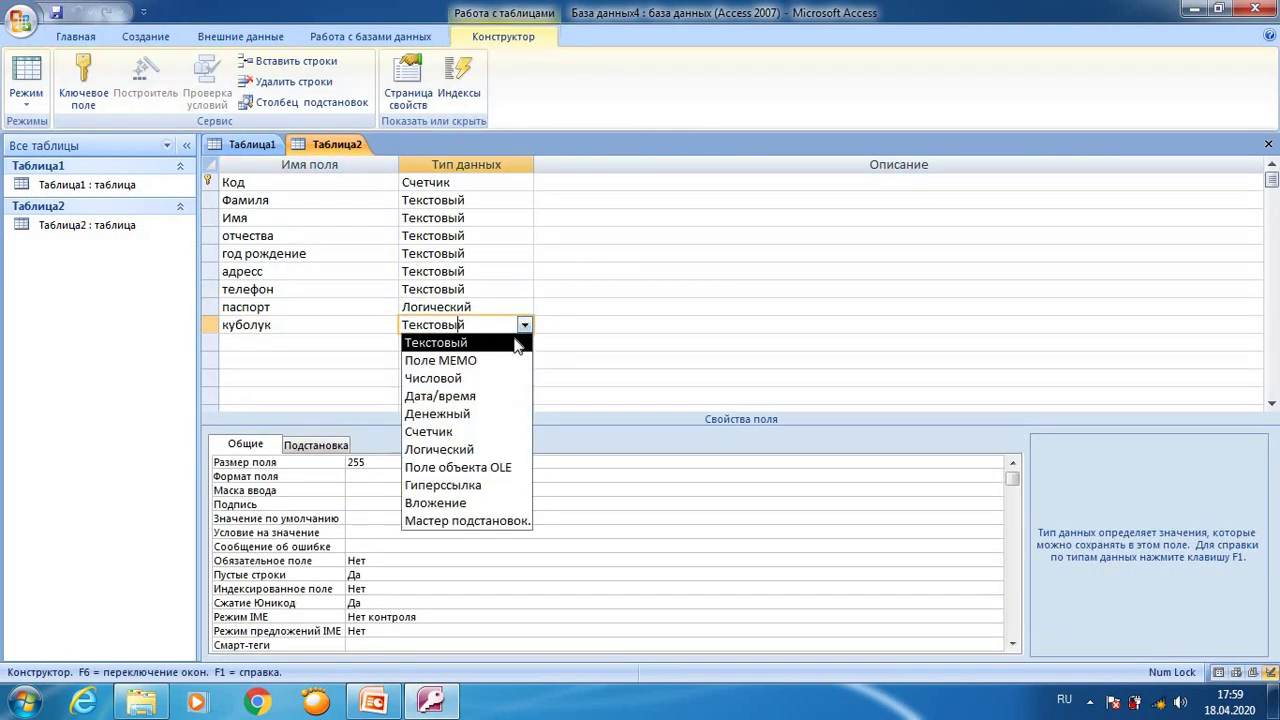
click(460, 449)
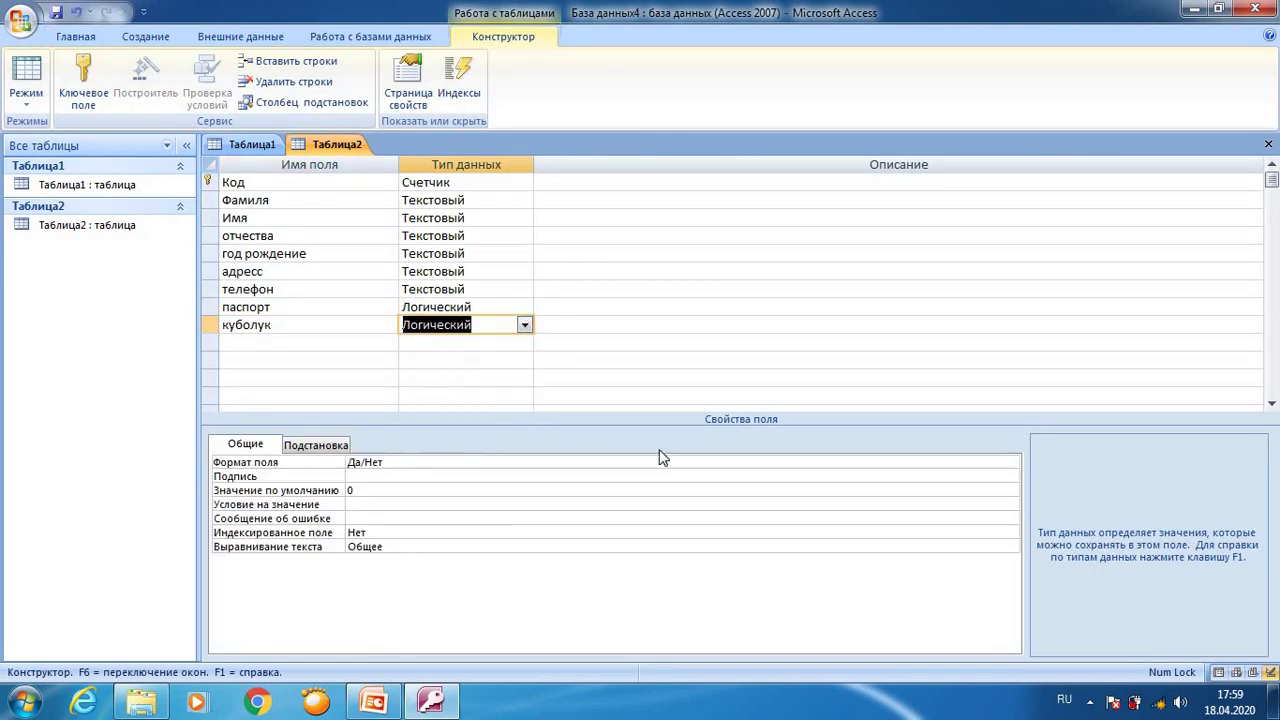
click(20, 80)
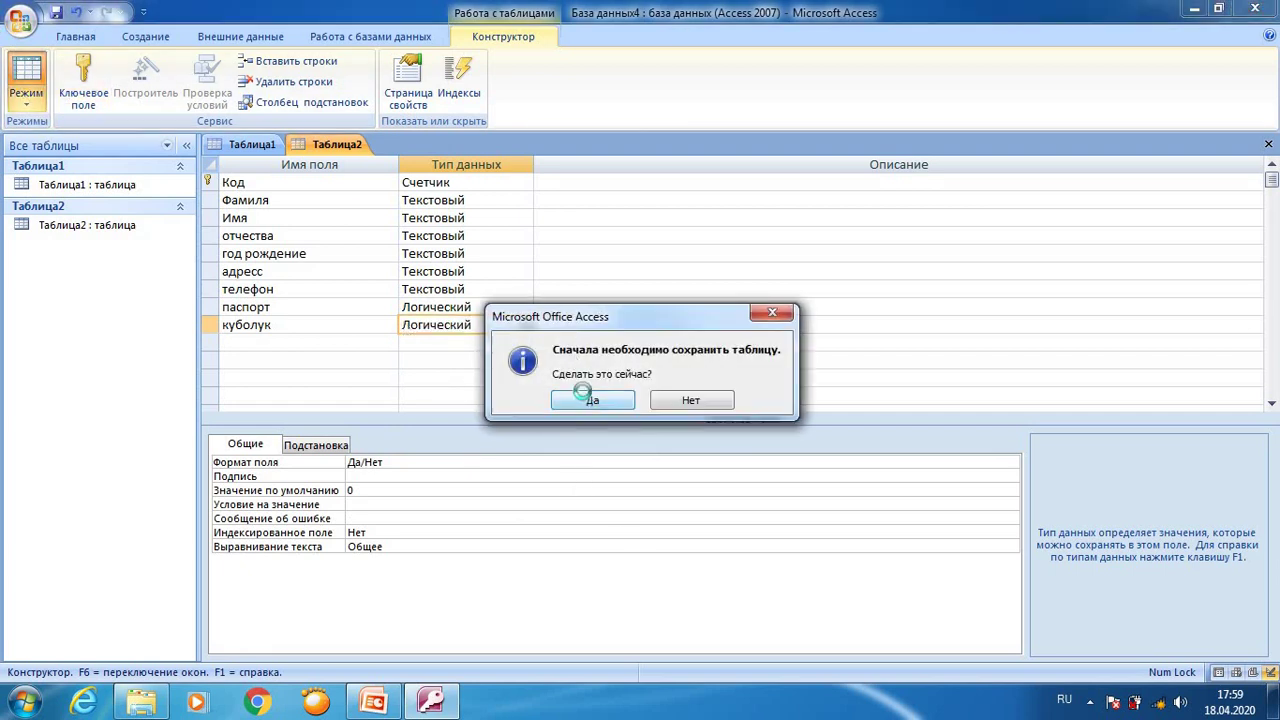
click(585, 396)
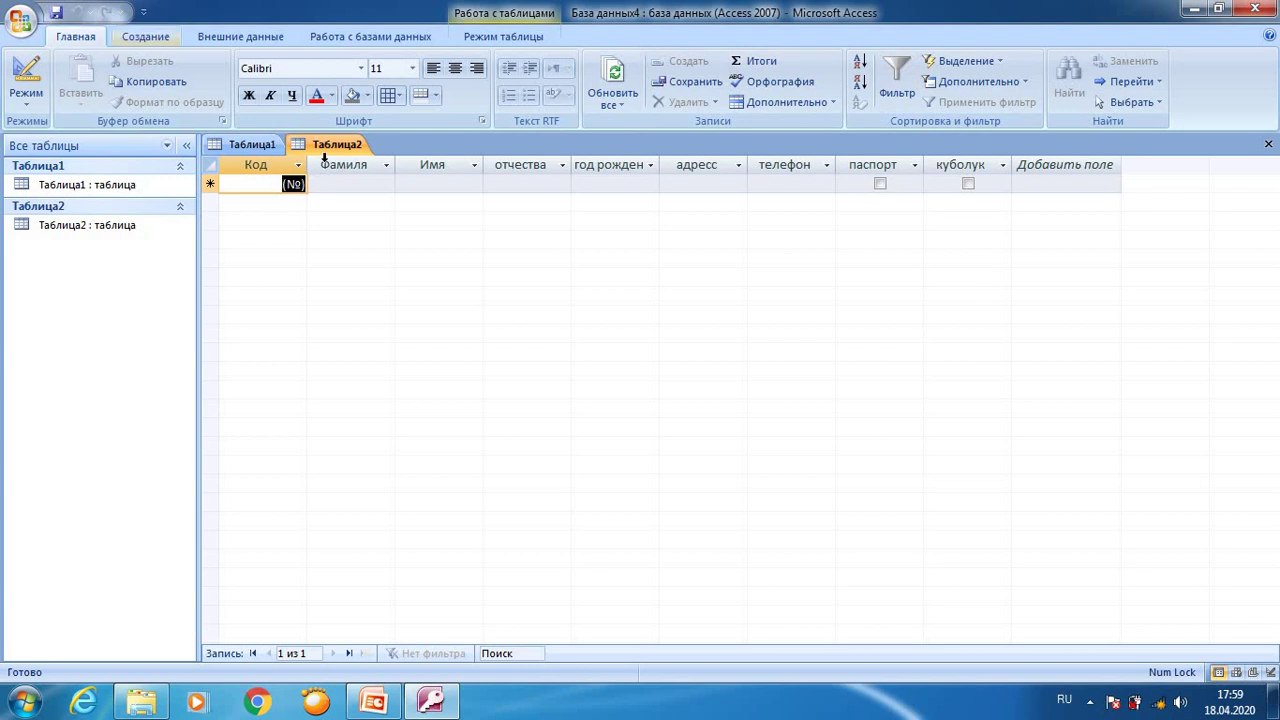
click(250, 144)
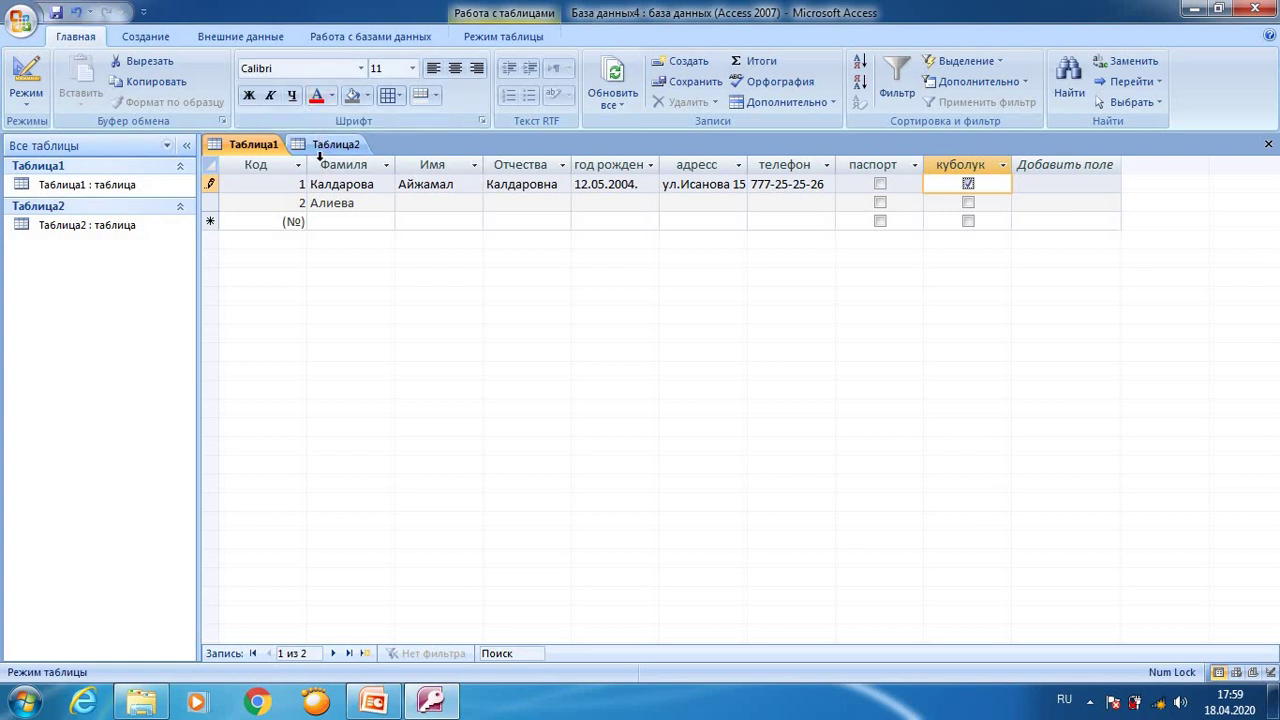
click(338, 144)
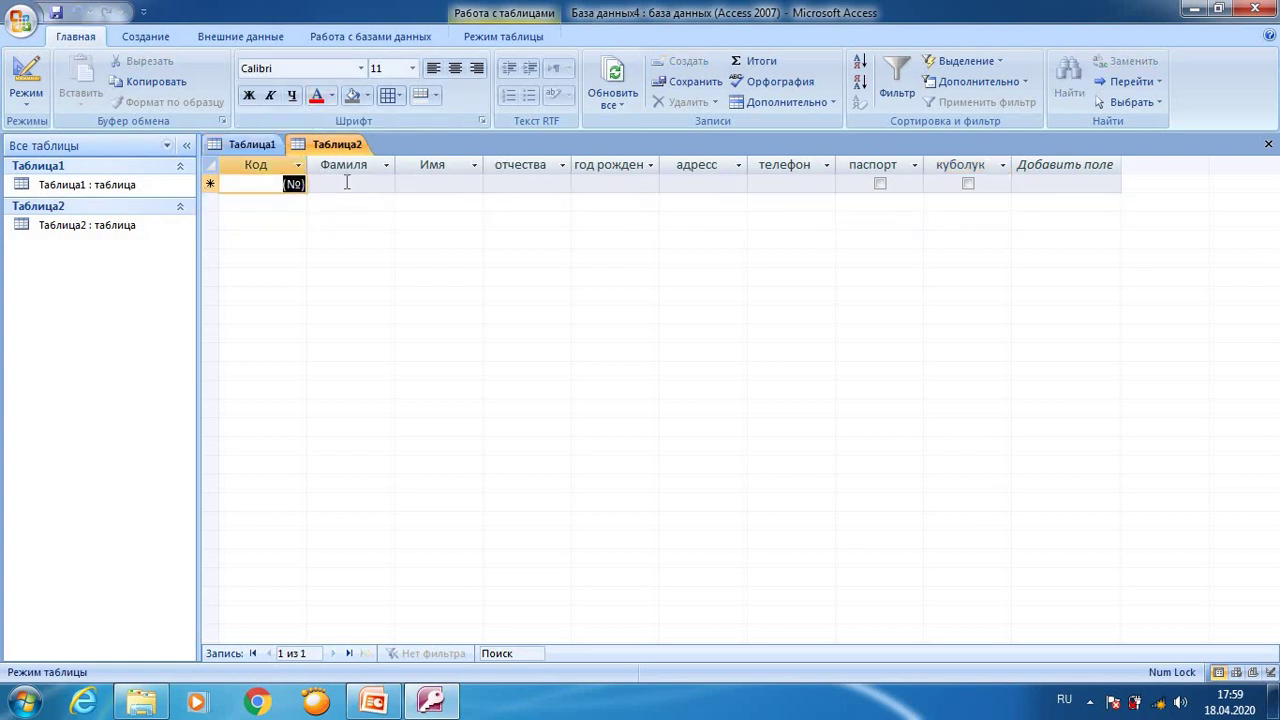
click(348, 185)
click(436, 183)
click(530, 183)
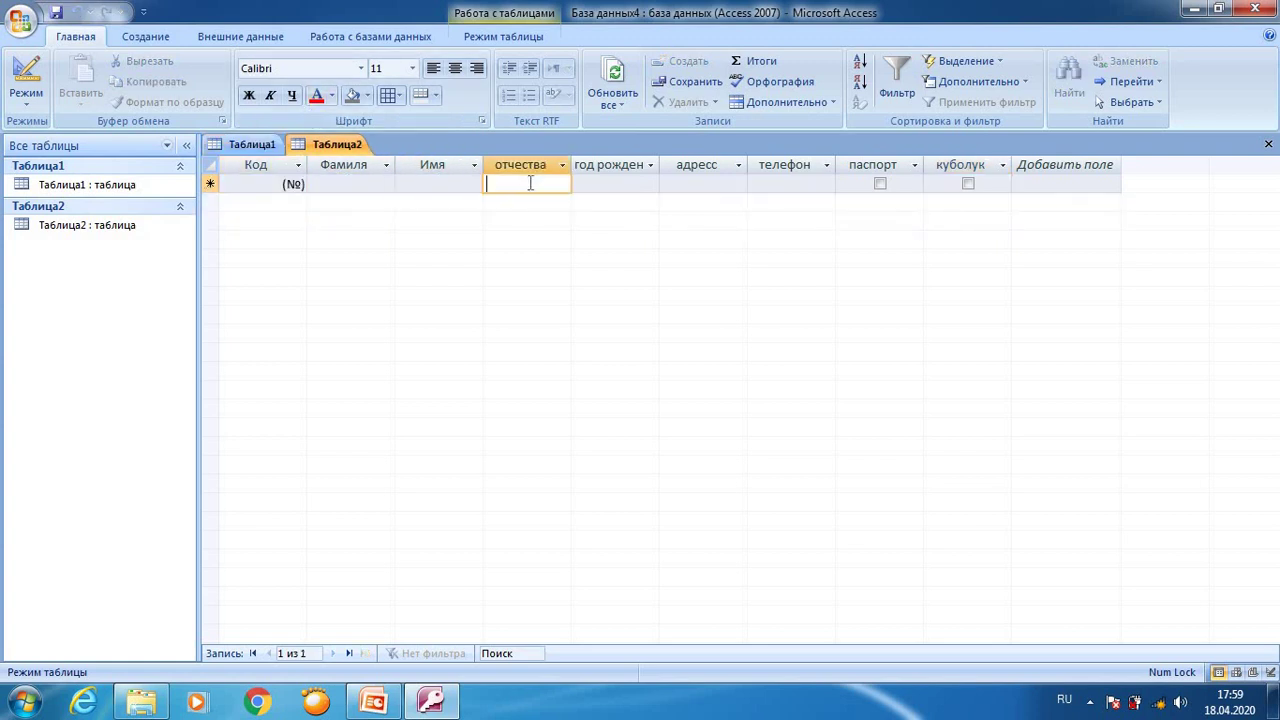